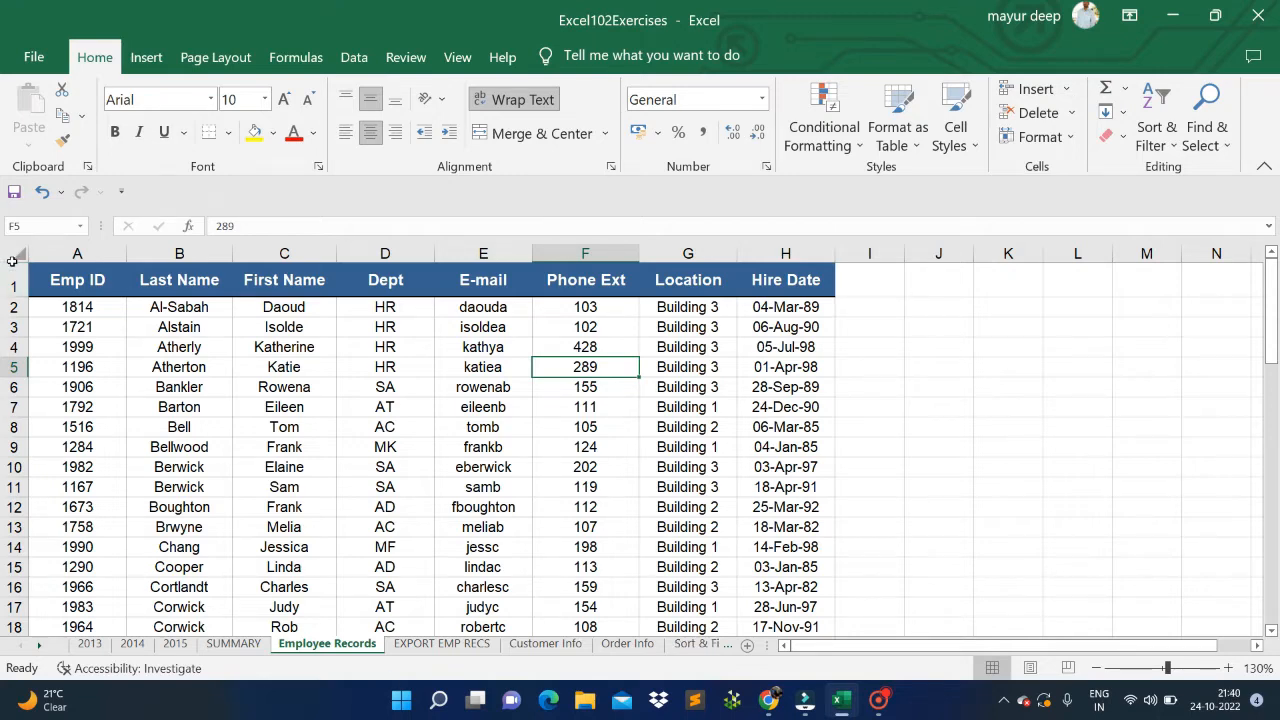
- Examine the full extent of the Employee Records sheet and its header row
left_click(13, 260)
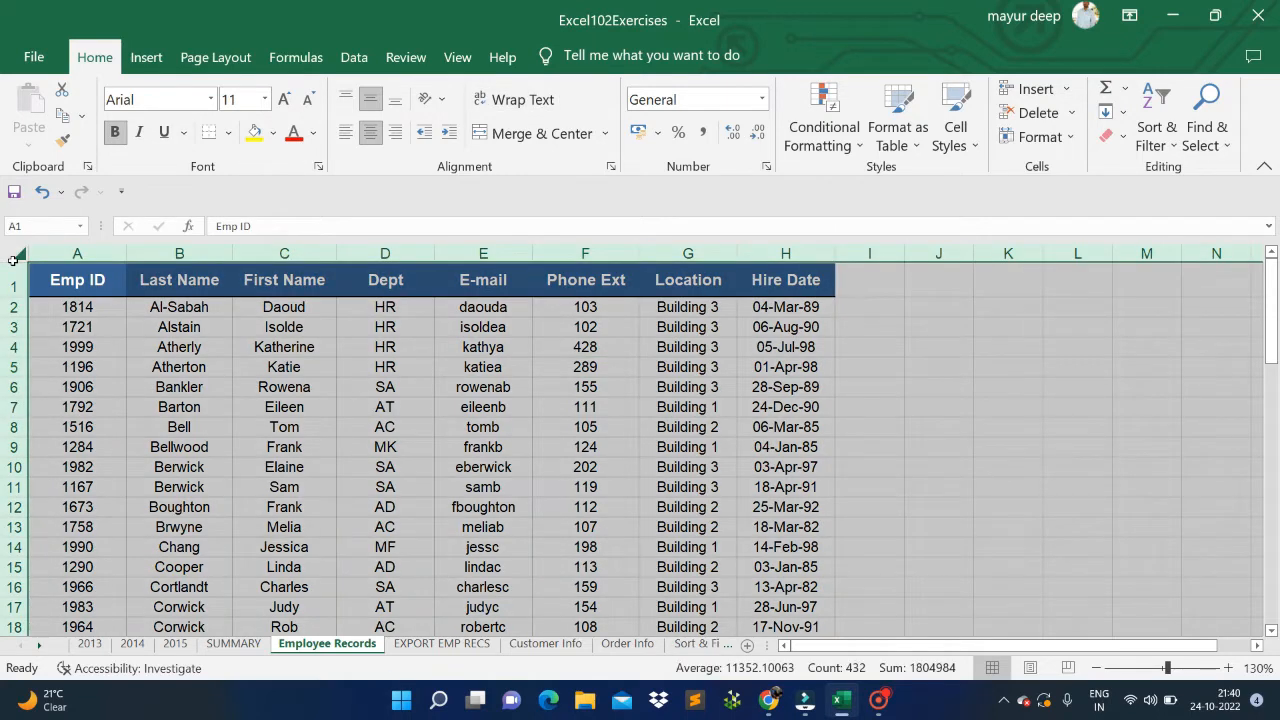
left_click(205, 488)
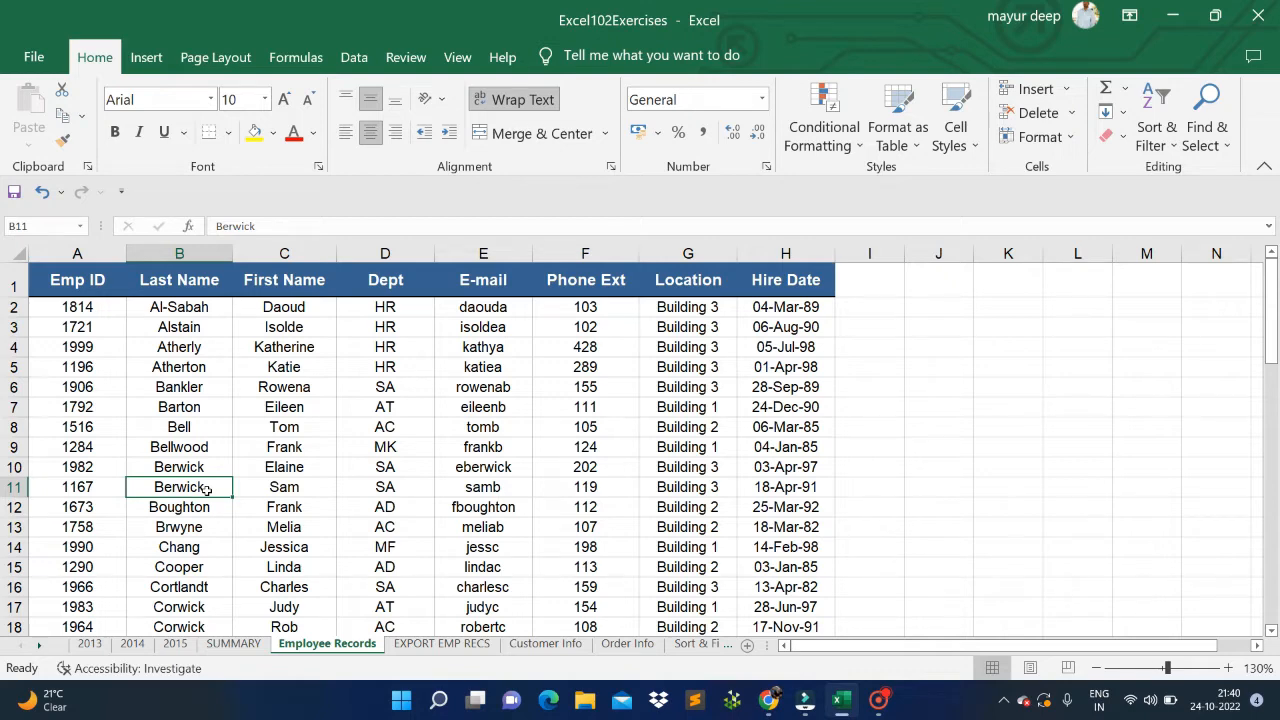
left_click(15, 268)
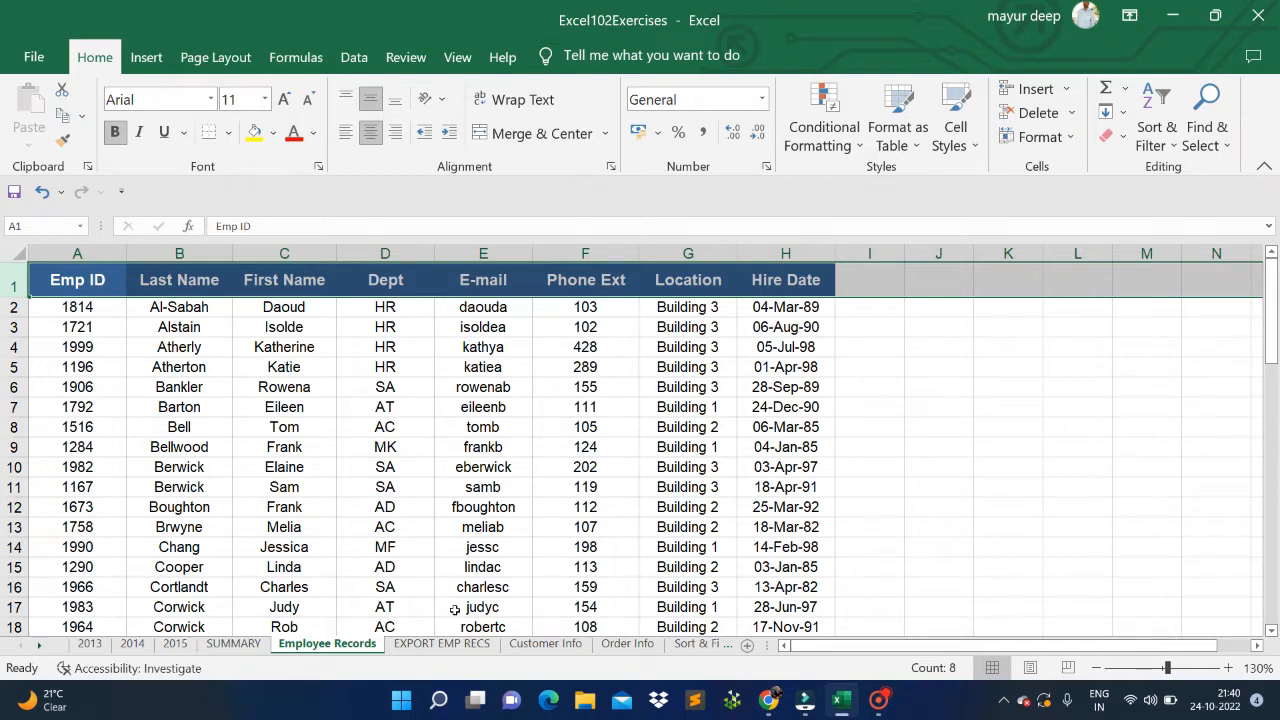
left_click(538, 471)
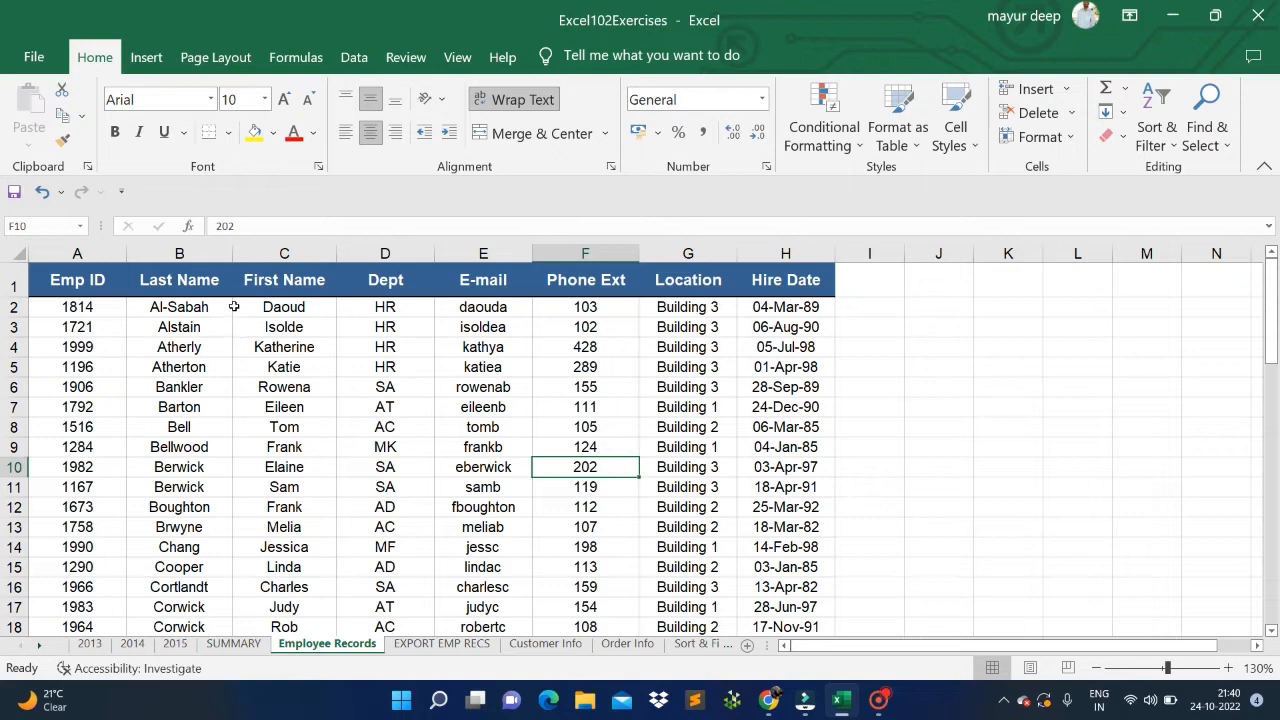
- Examine the employee table's fields from Emp ID through Location, checking sample entries in each column
left_click(284, 253)
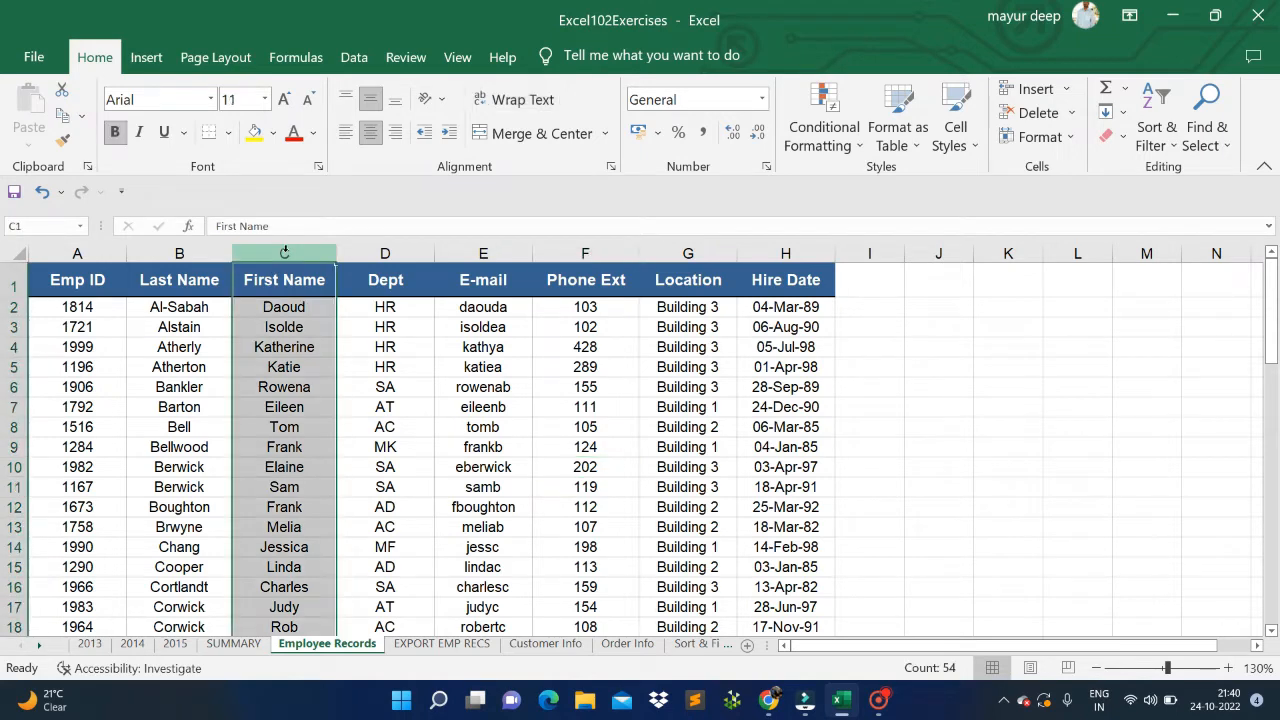
left_click(290, 387)
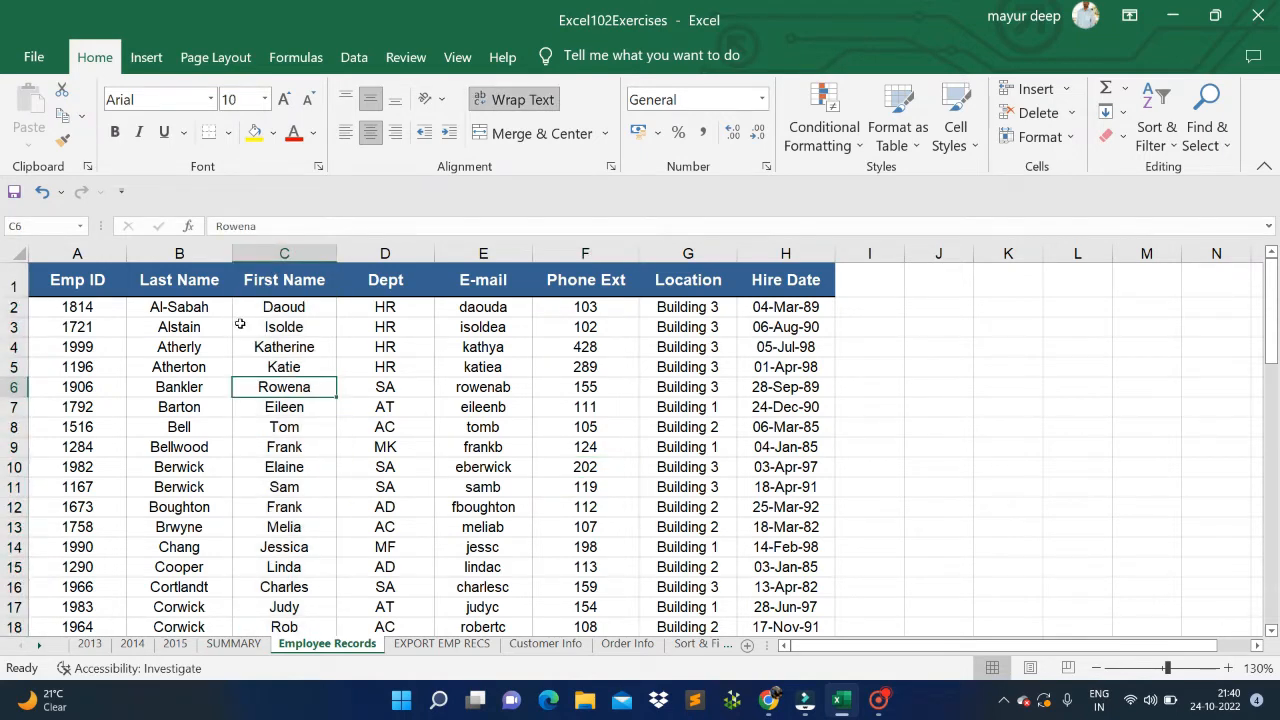
left_click(170, 307)
left_click(169, 346)
left_click(181, 465)
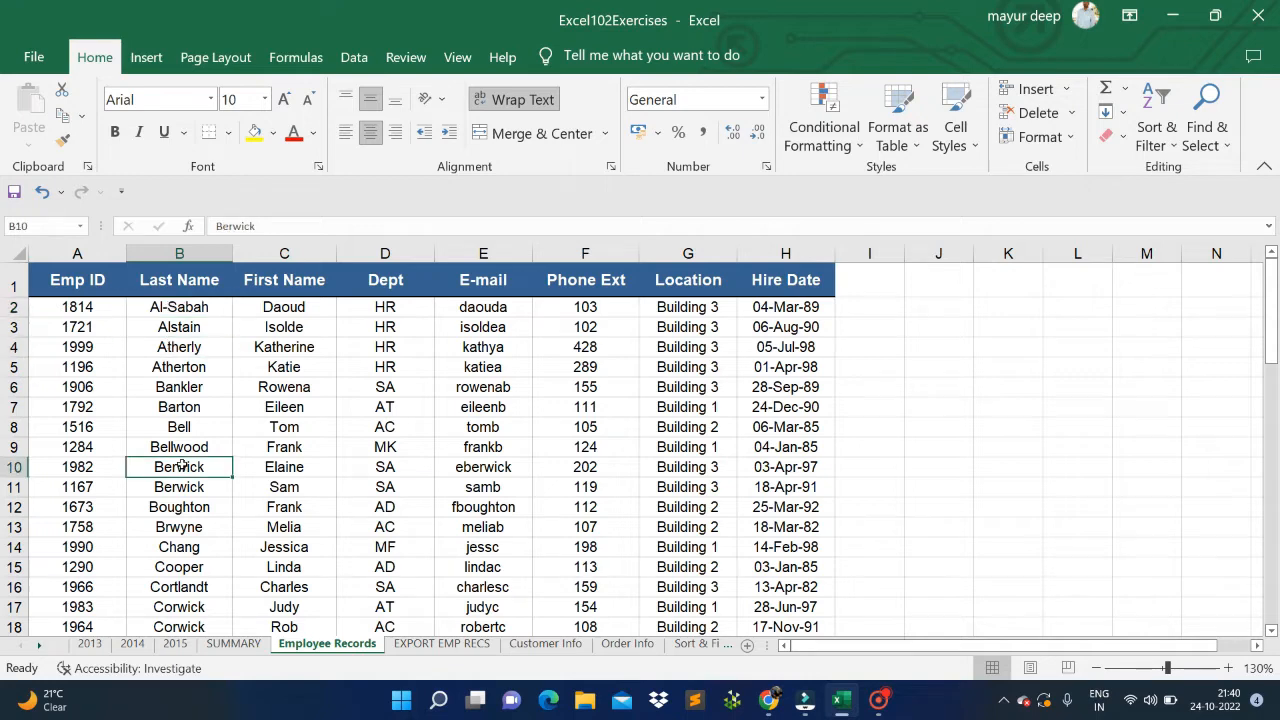
left_click(296, 306)
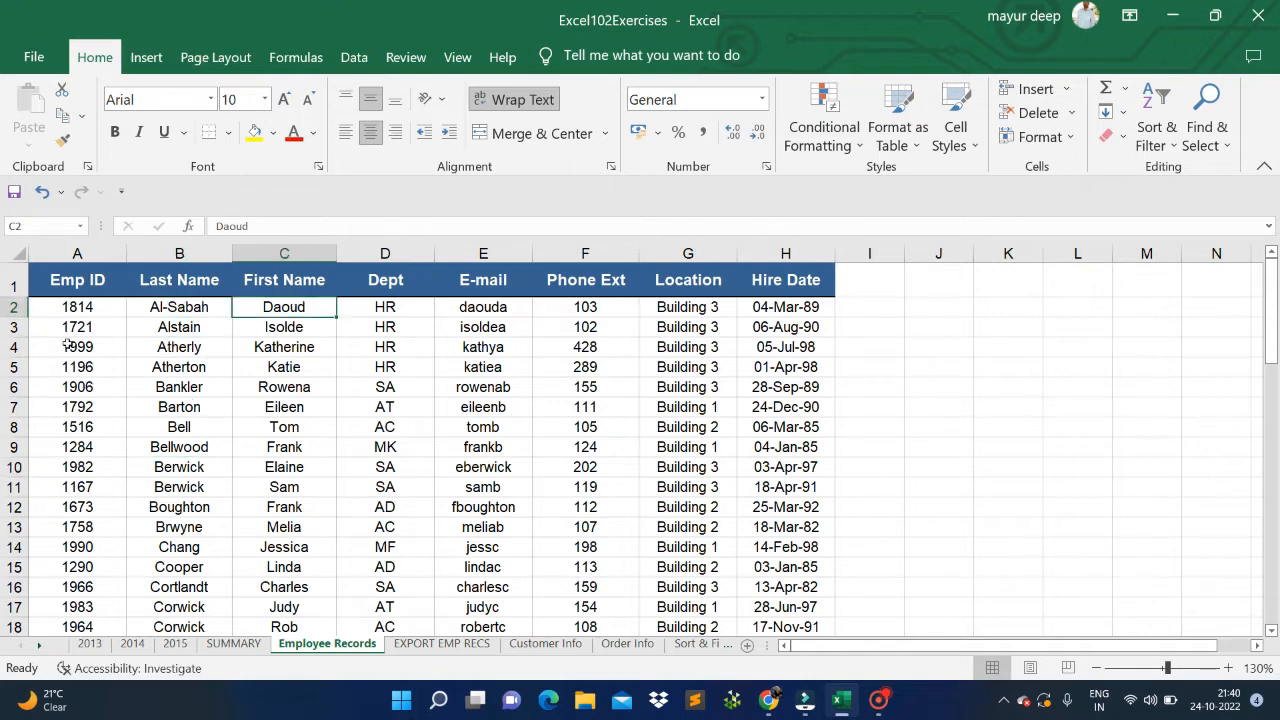
left_click(78, 253)
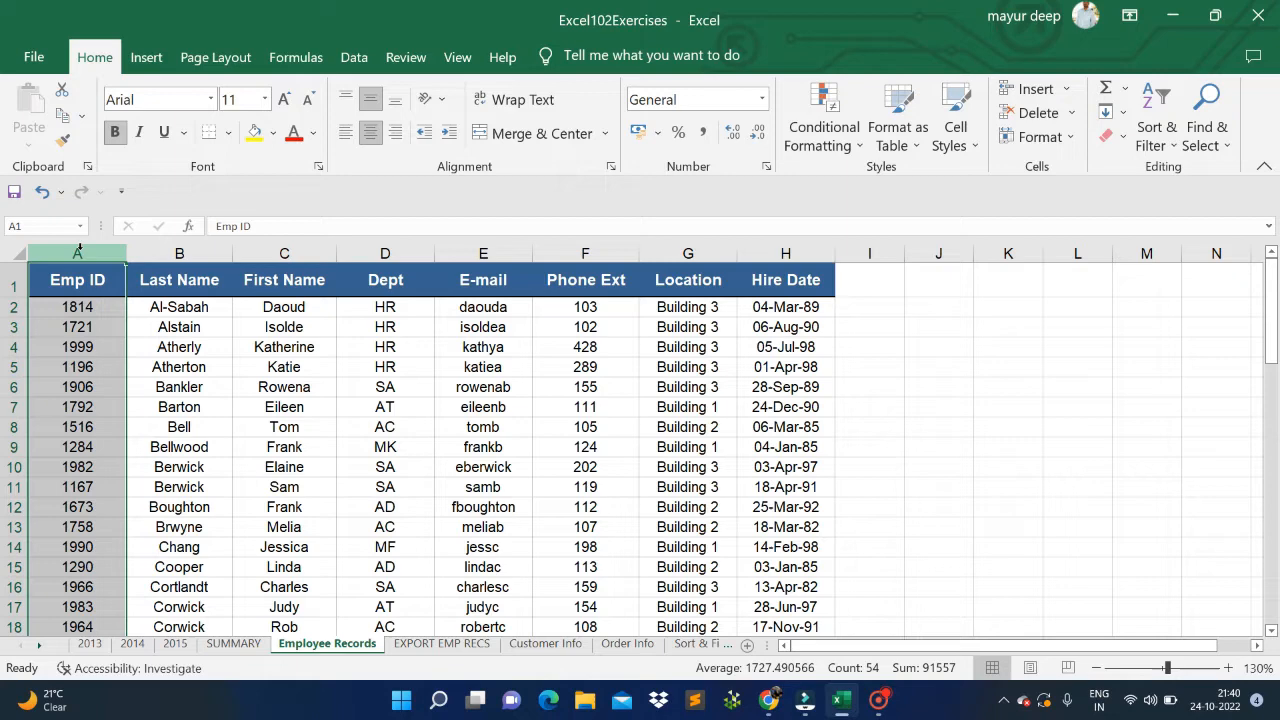
left_click(82, 307)
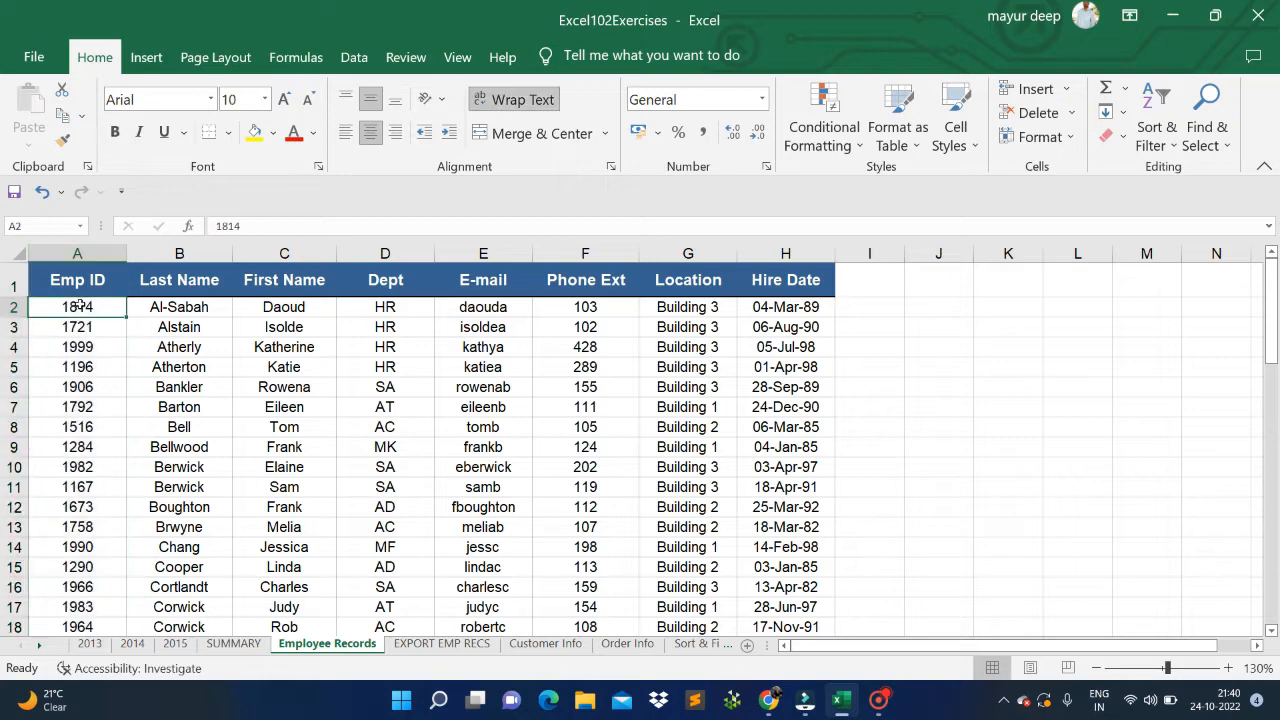
left_click(366, 303)
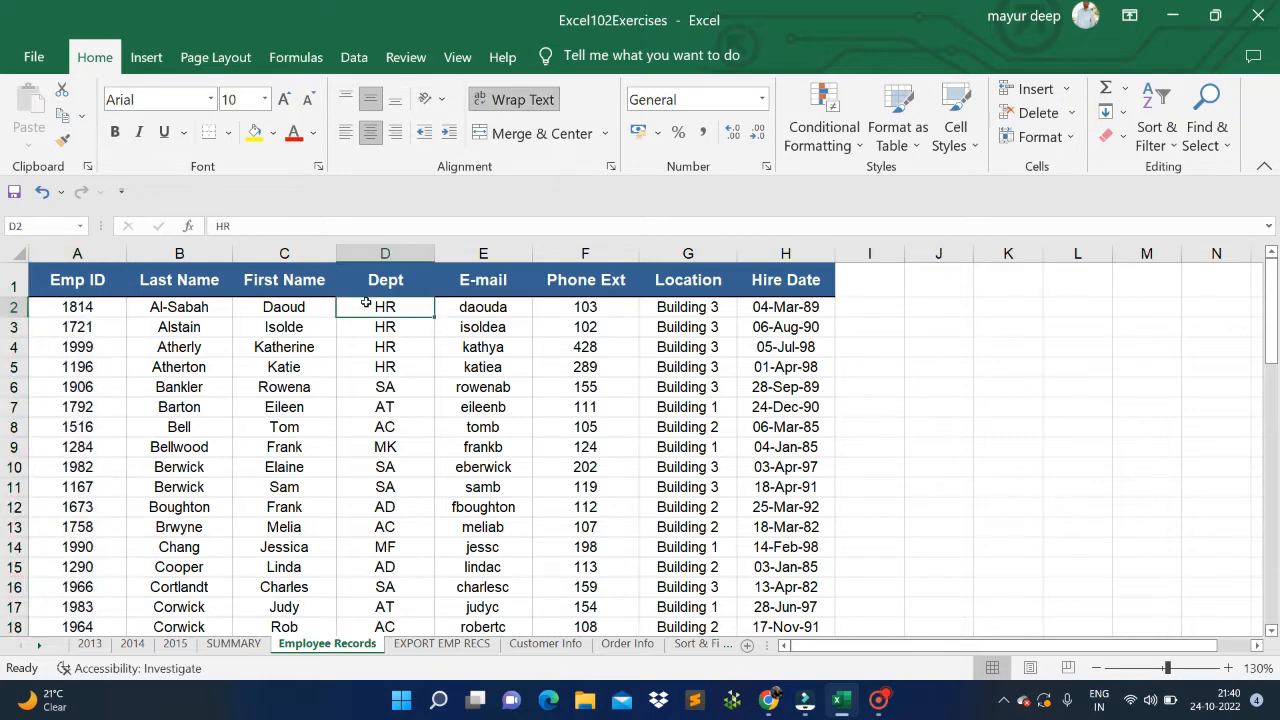
left_click(464, 308)
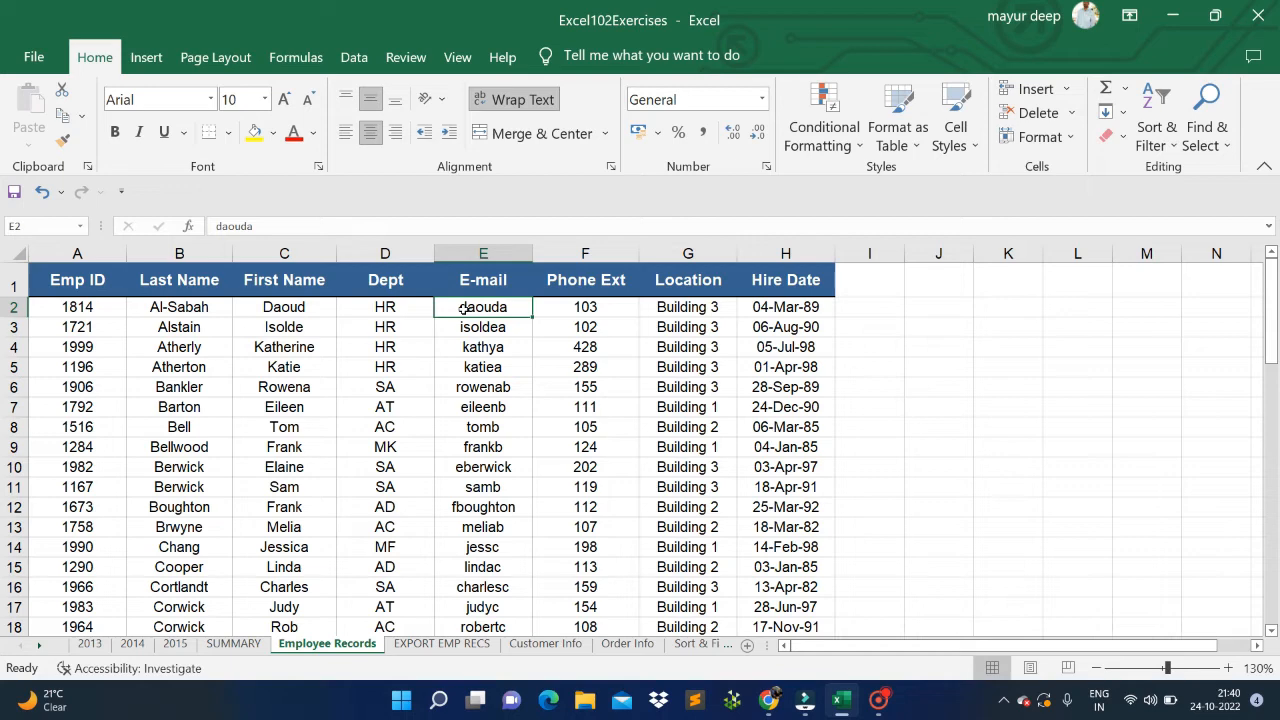
left_click(579, 308)
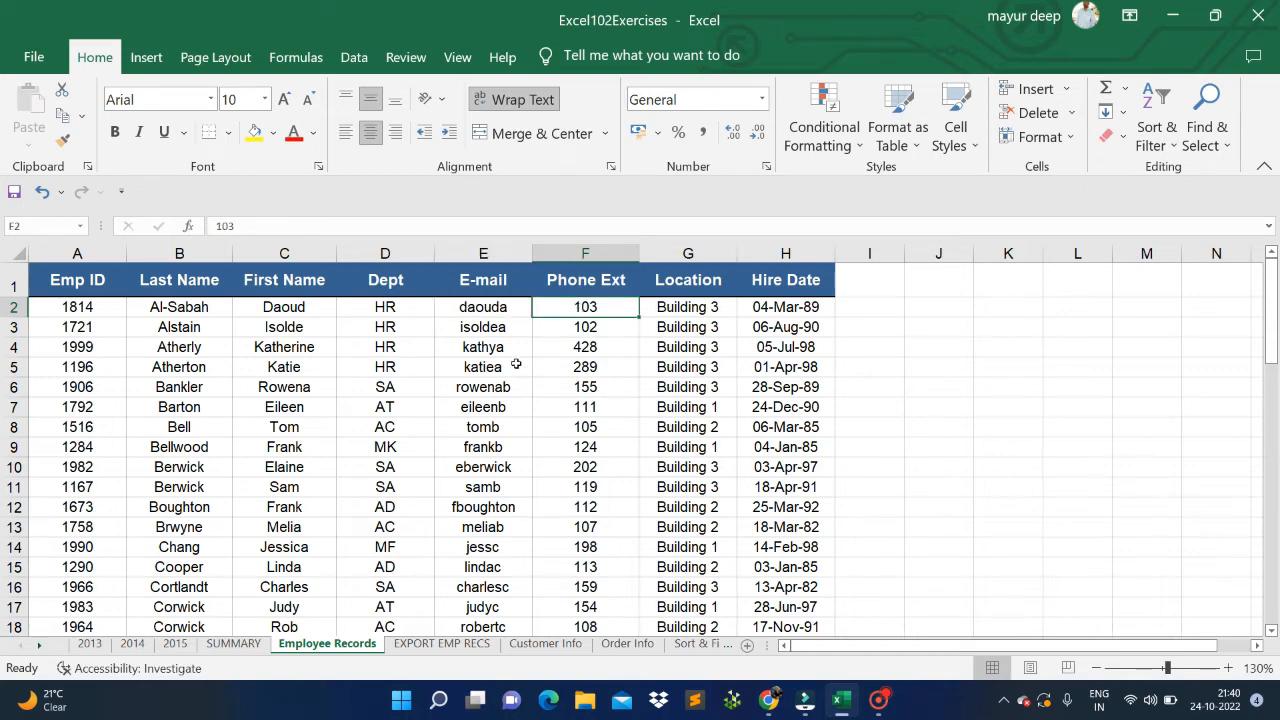
left_click(665, 328)
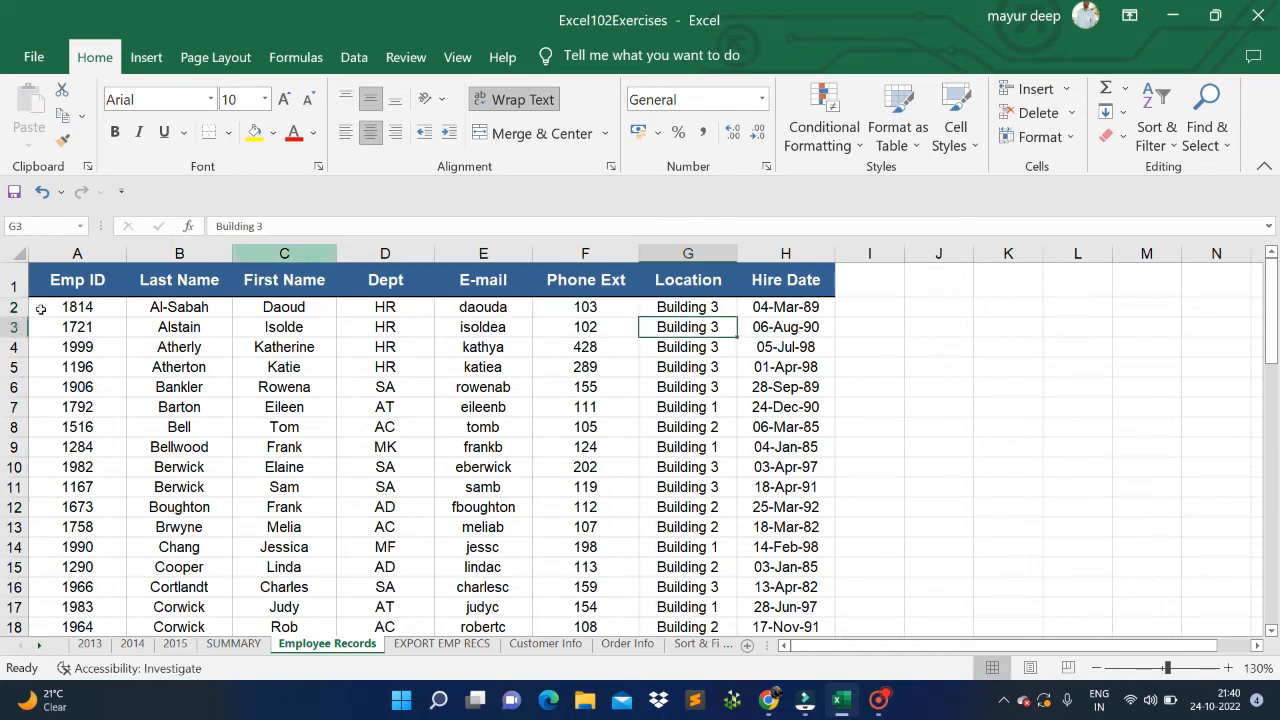
- Compare the header row with the records in rows 2 to 9, going through the fields from Last Name to Location
left_click(14, 287)
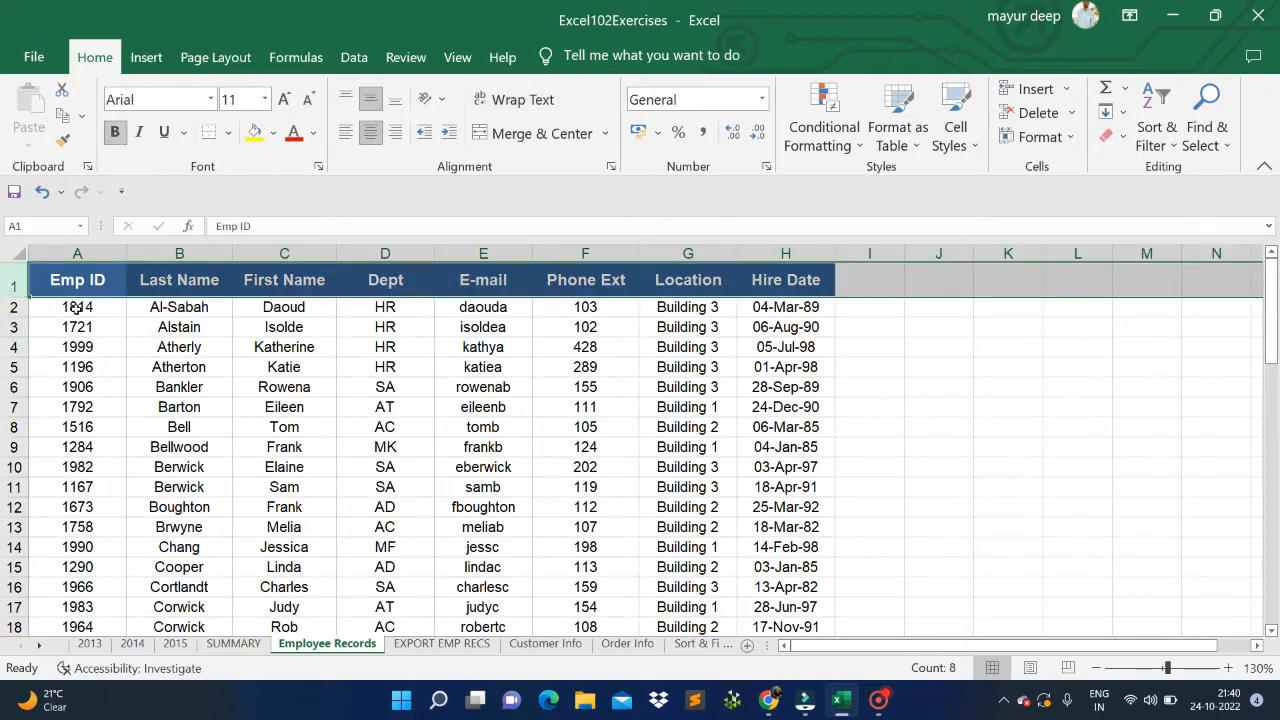
left_click_drag(75, 307, 773, 443)
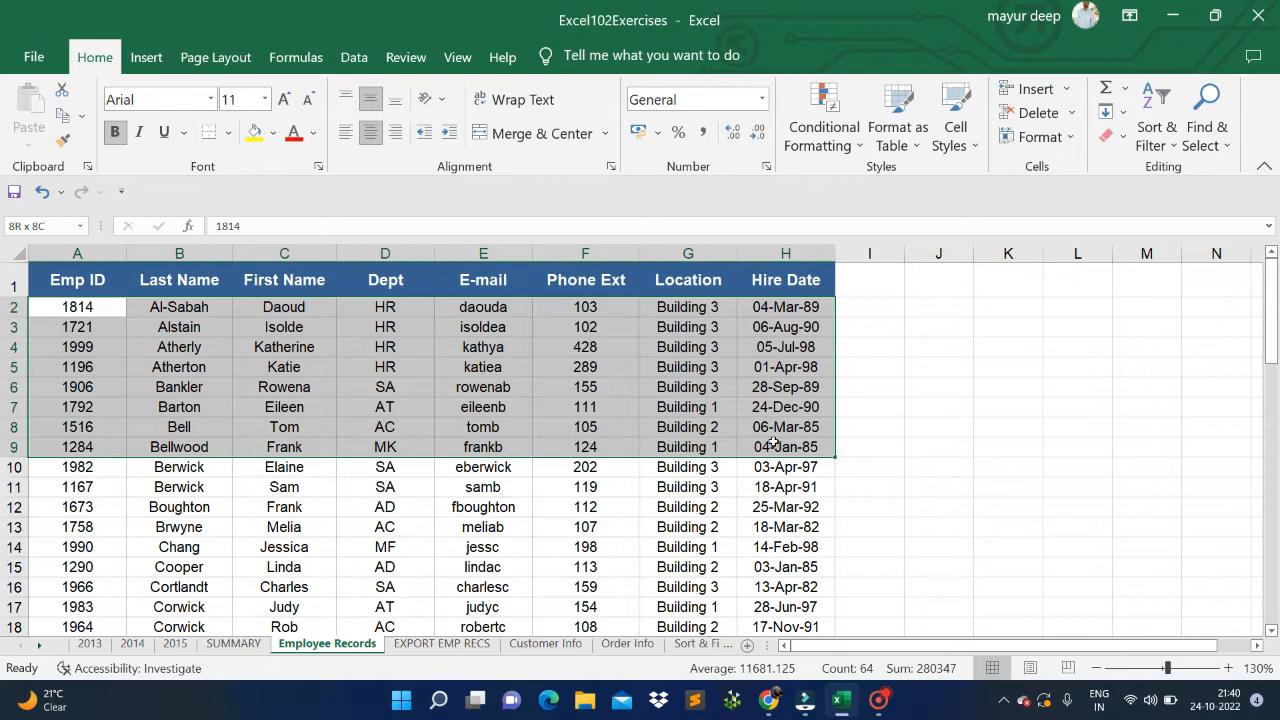
left_click(175, 308)
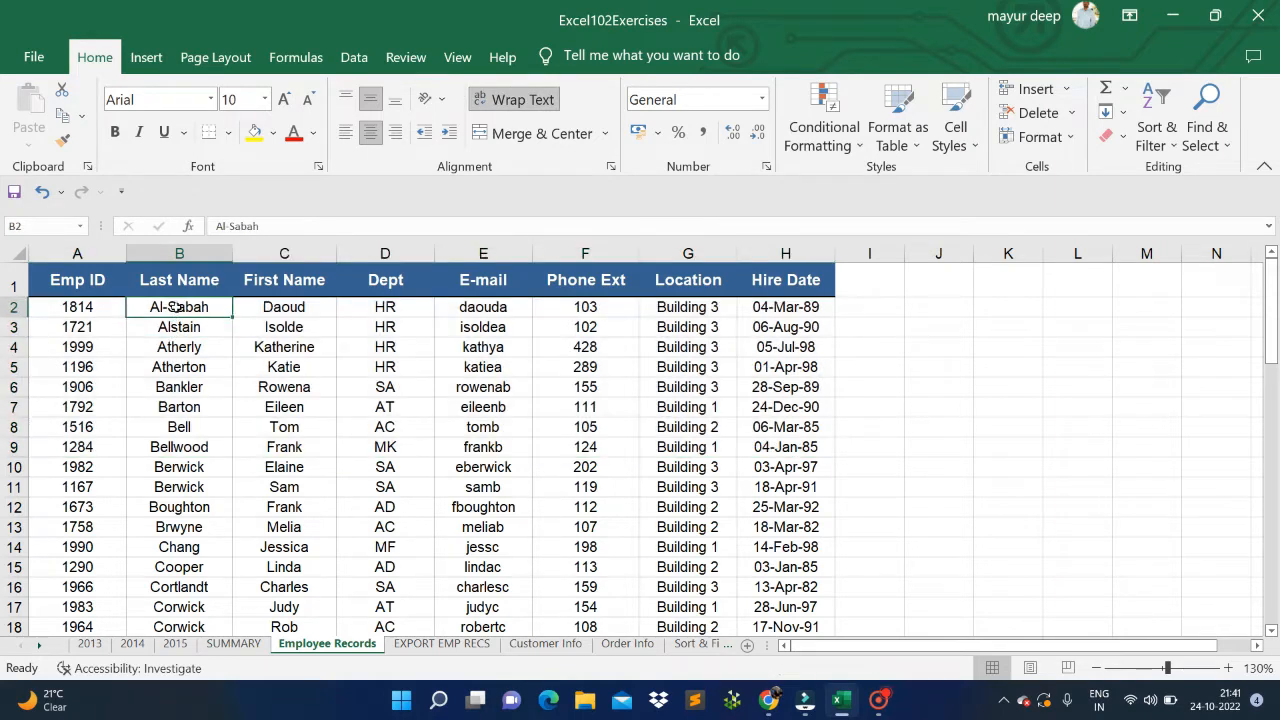
left_click(262, 302)
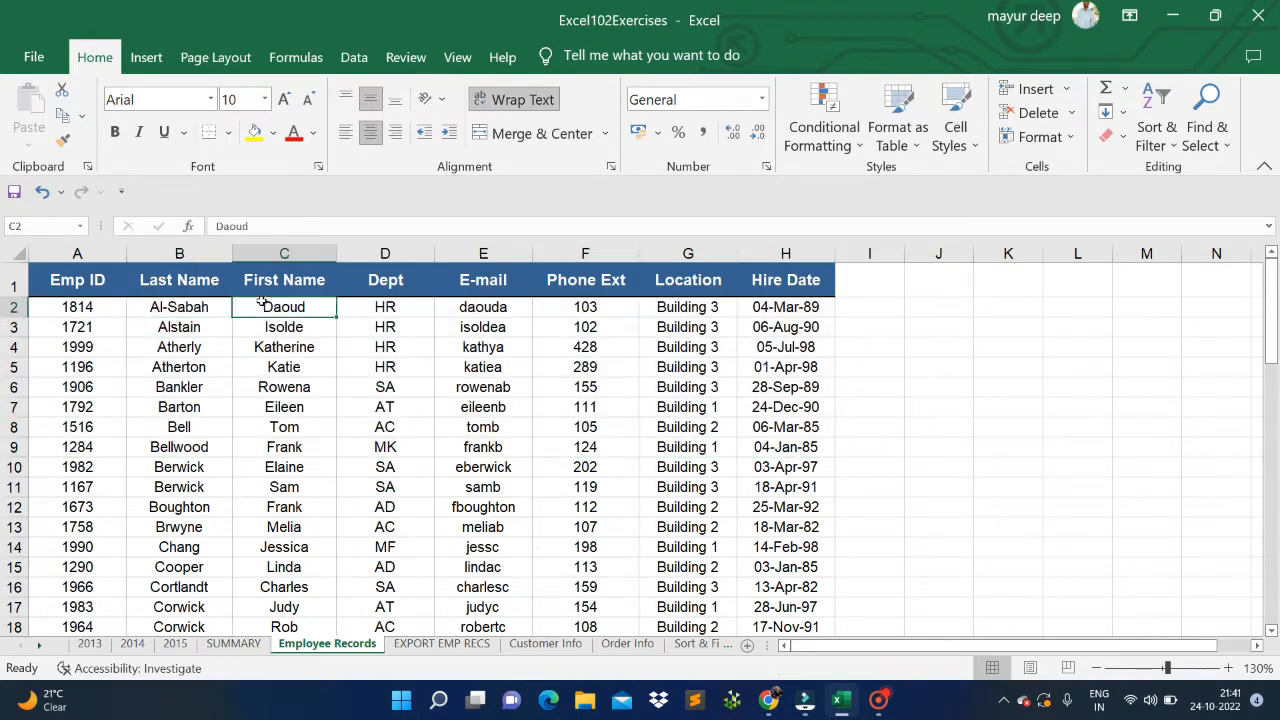
left_click(382, 307)
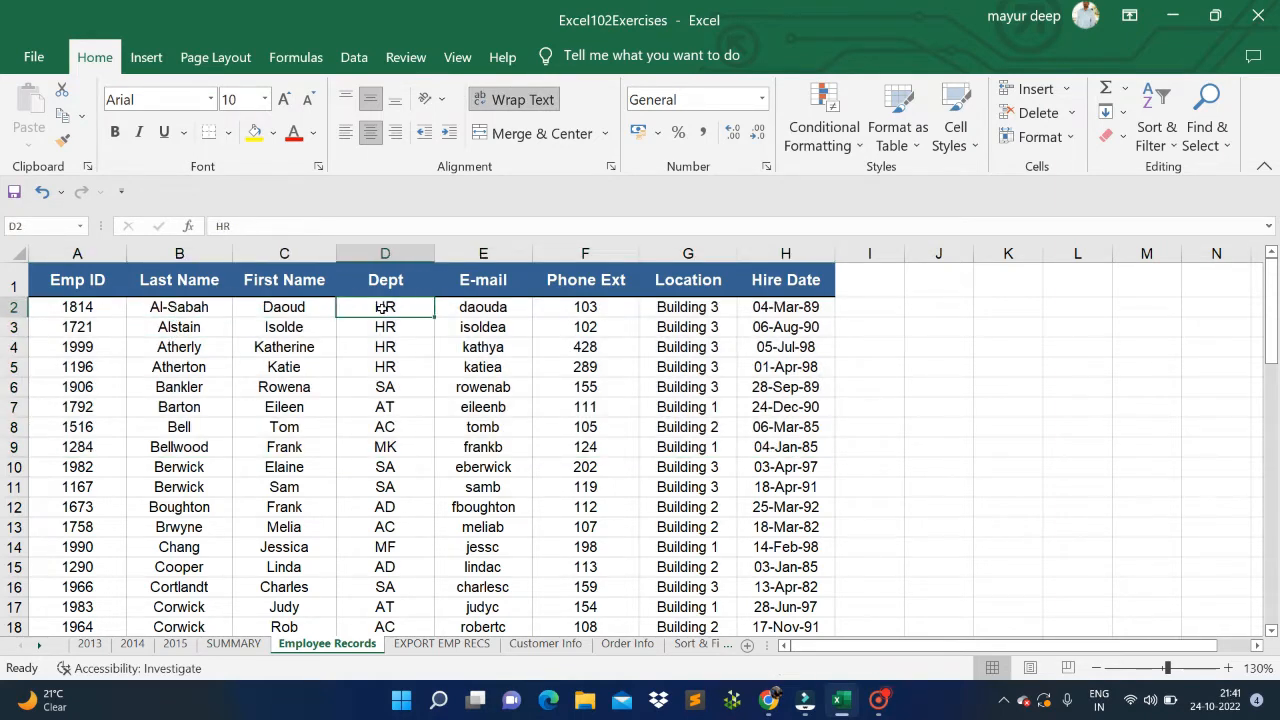
left_click(570, 310)
left_click(675, 330)
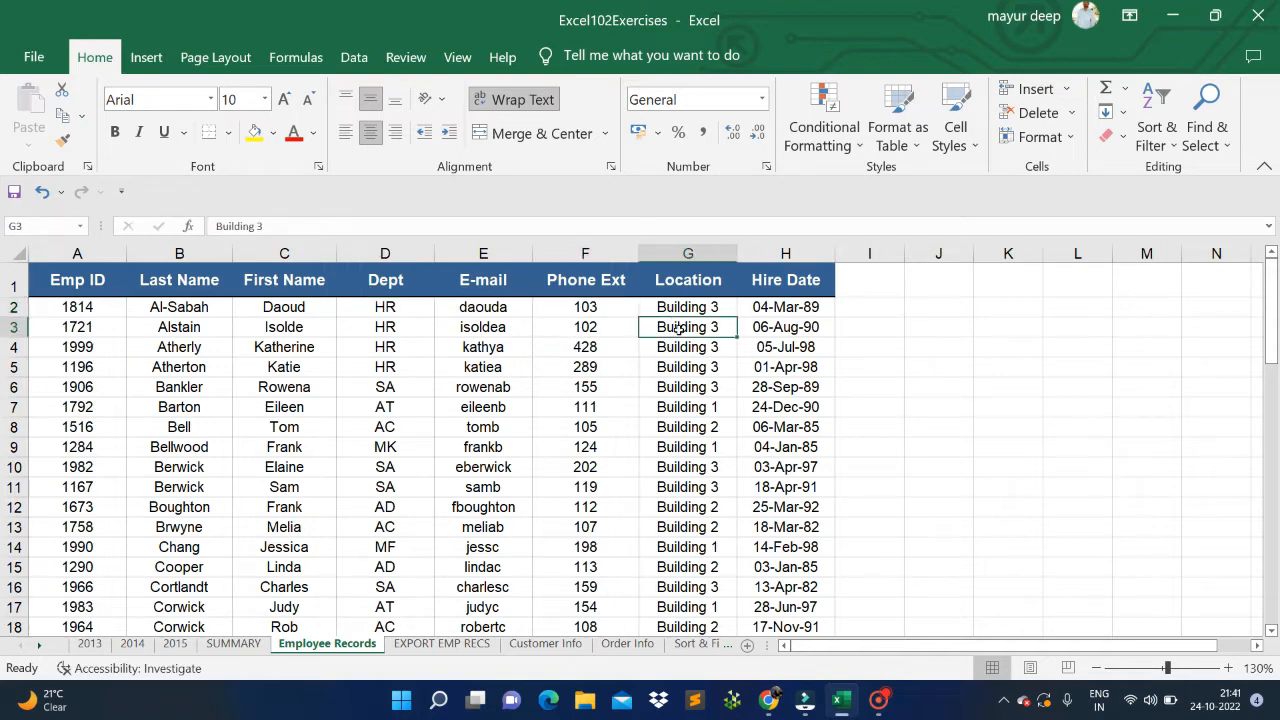
left_click(14, 280)
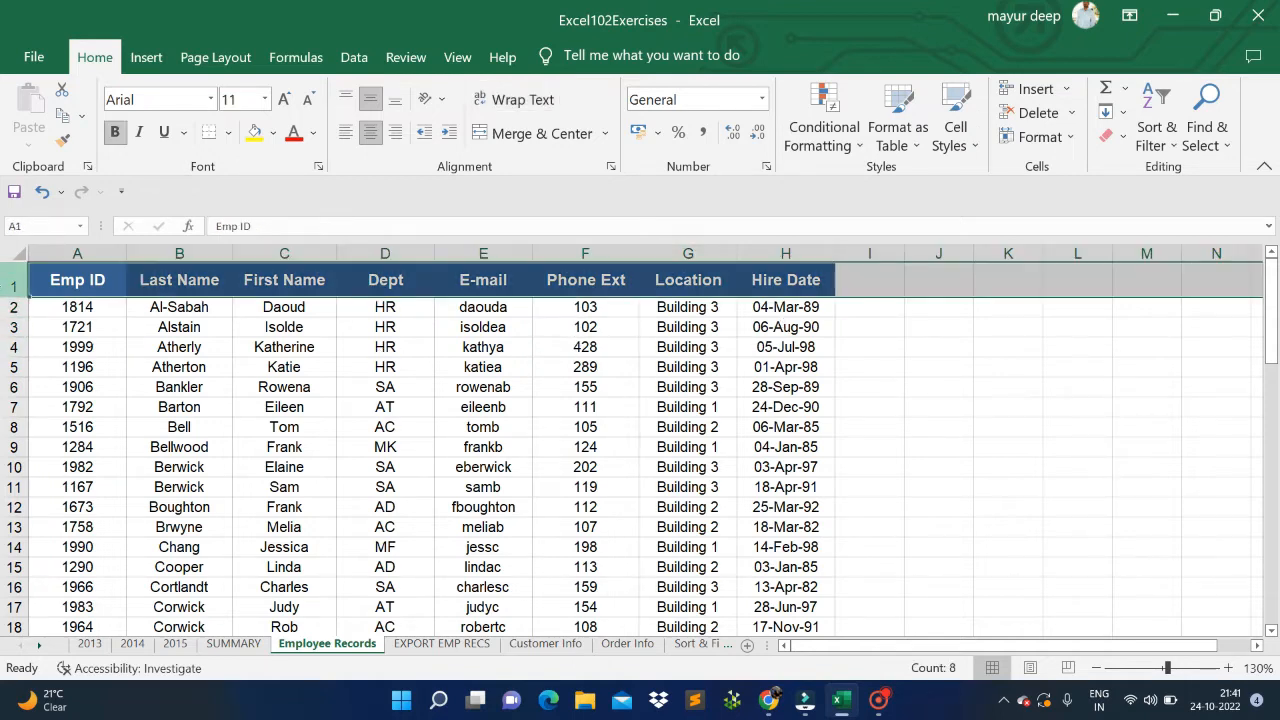
left_click(318, 426)
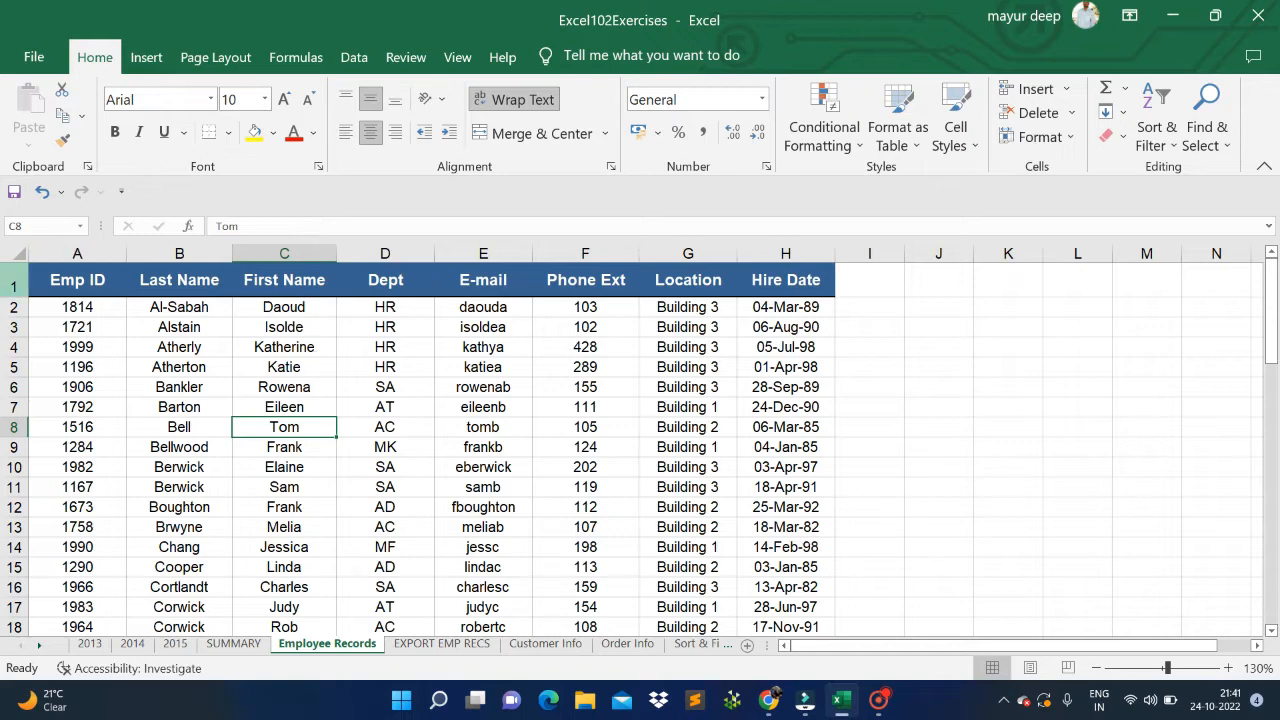
left_click(14, 286)
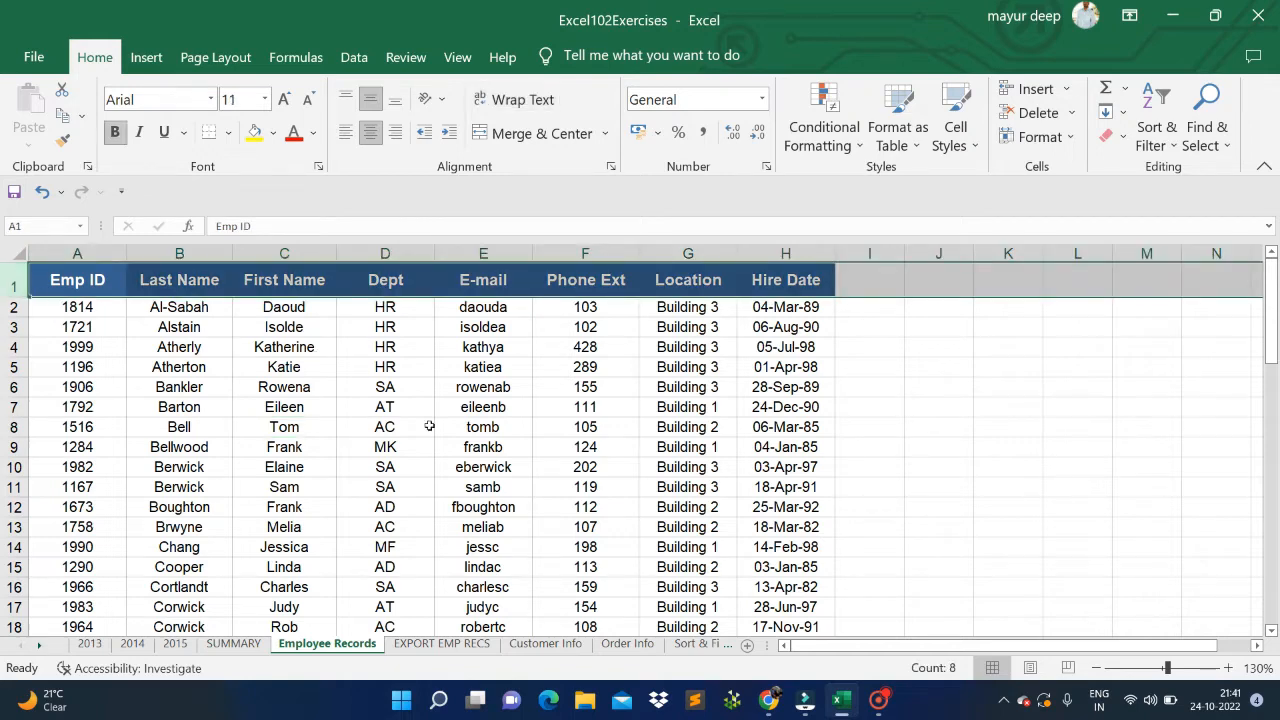
- Examine how header row 1 relates to the data rows below it and to the sheet as a whole
left_click(71, 286)
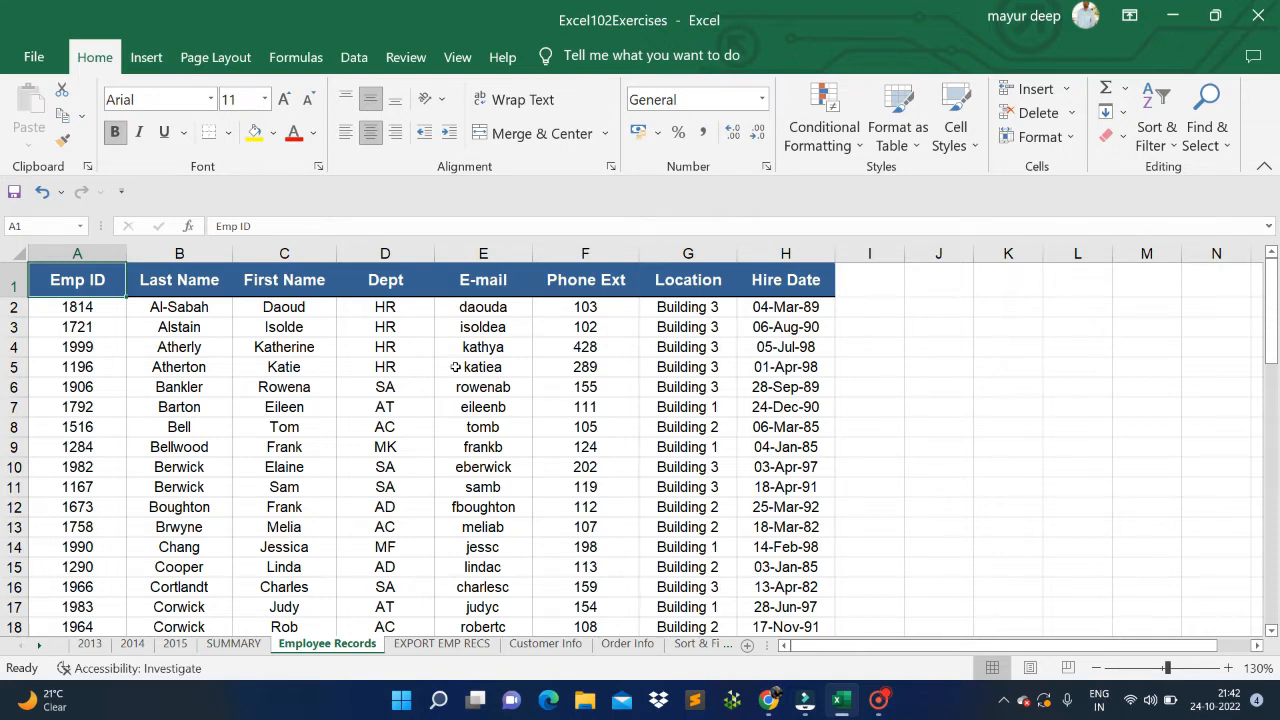
left_click(14, 280)
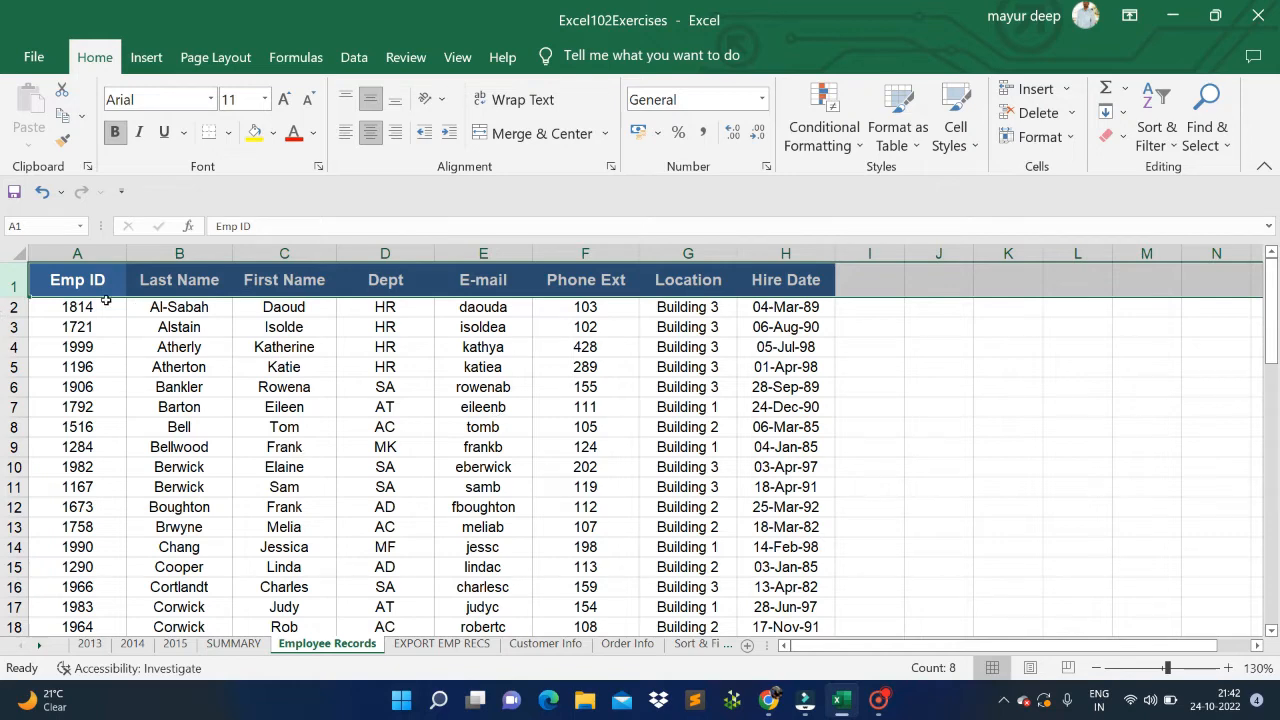
left_click_drag(14, 327, 7, 545)
left_click(190, 427)
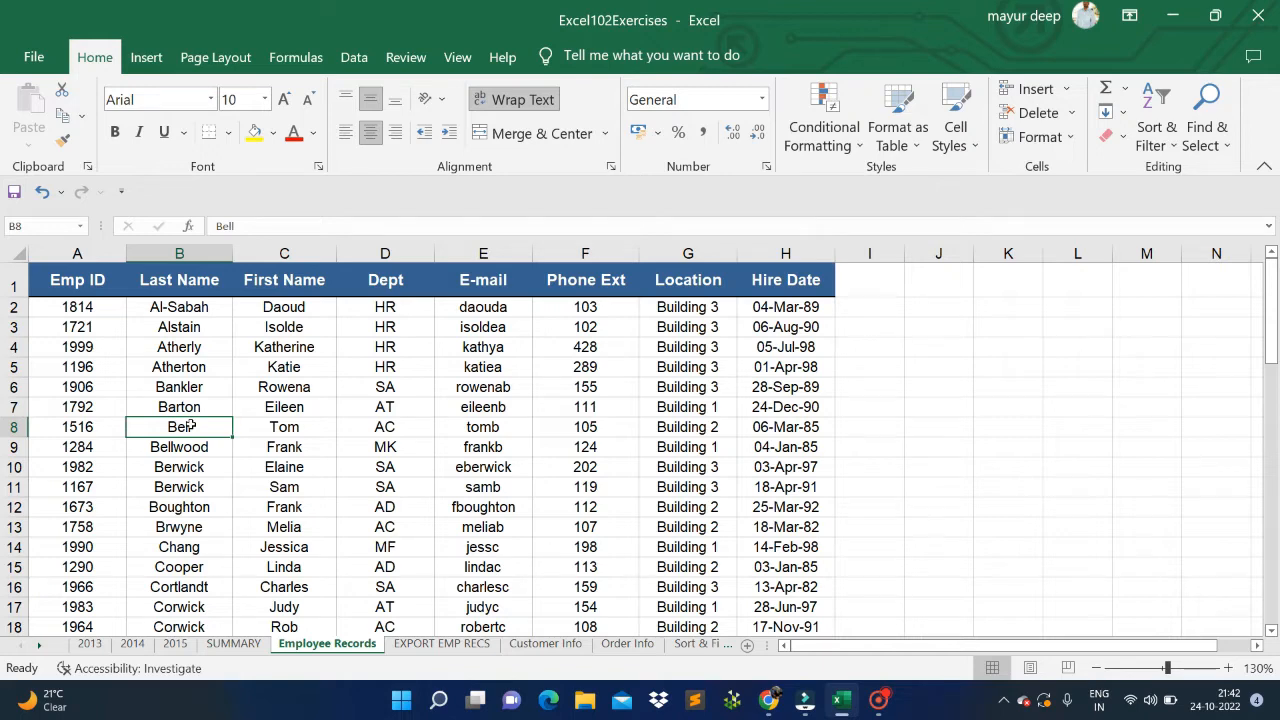
left_click(12, 252)
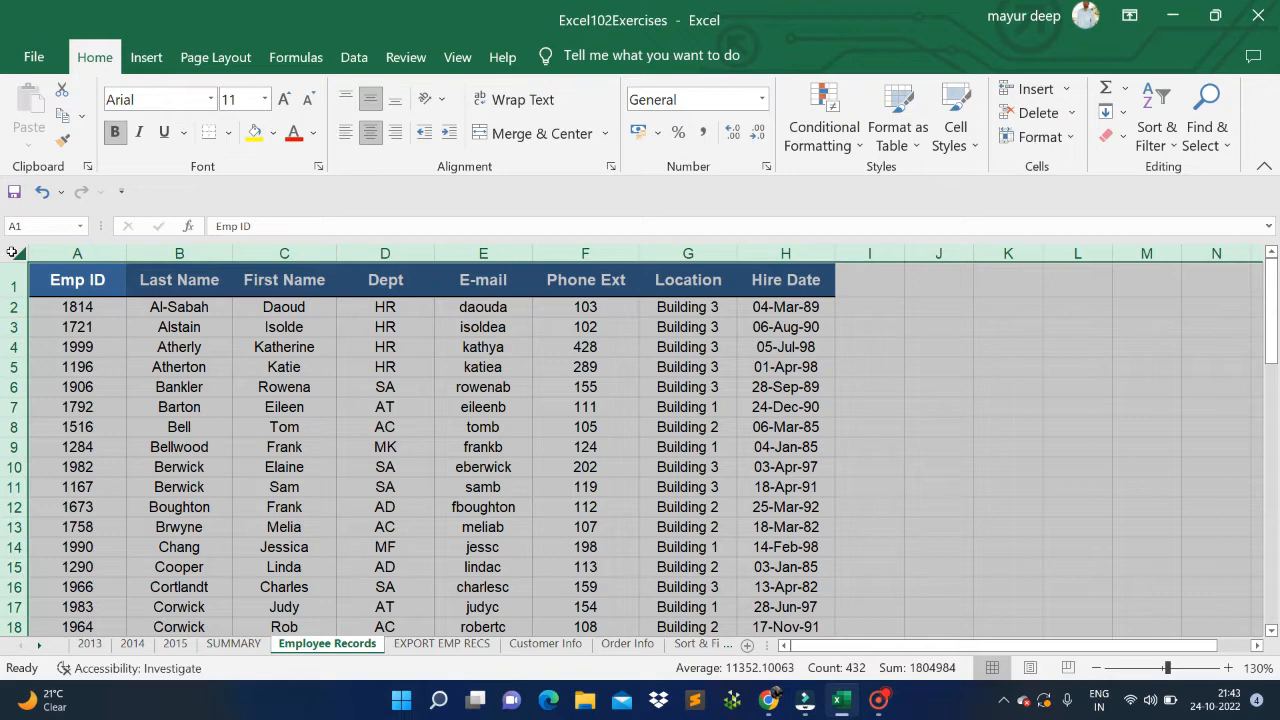
left_click(108, 368)
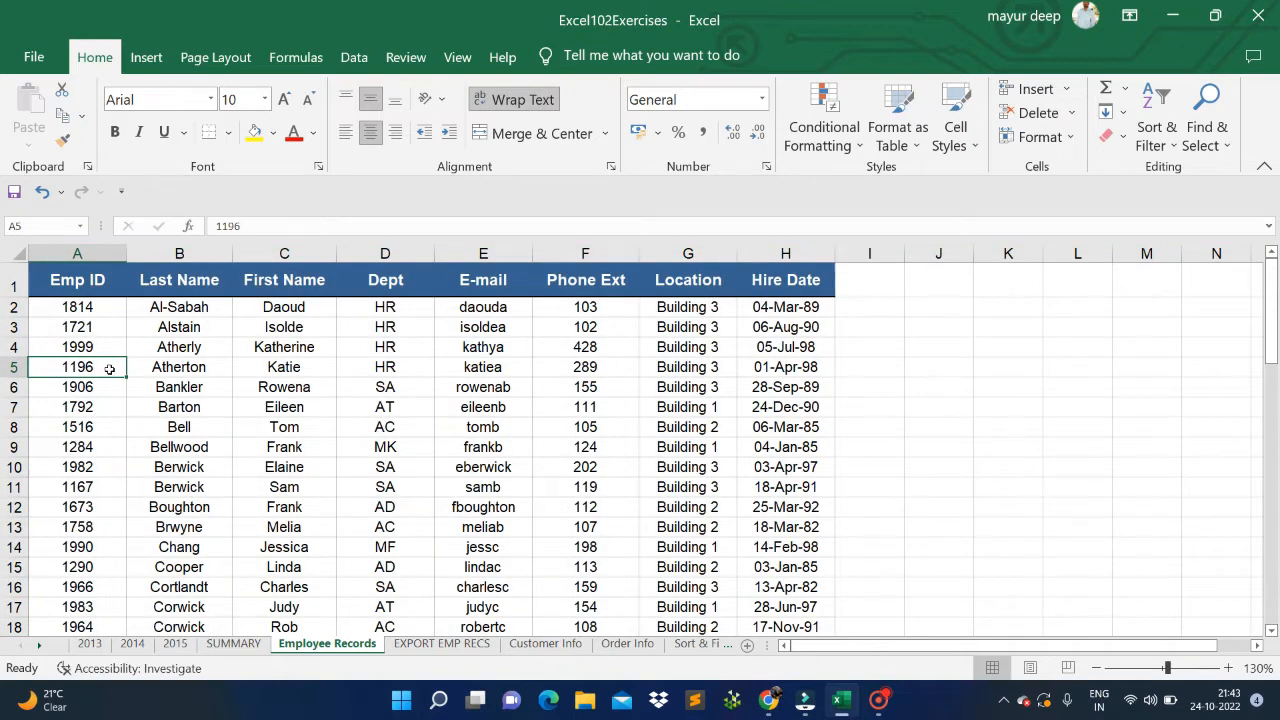
left_click(14, 282)
left_click(620, 548)
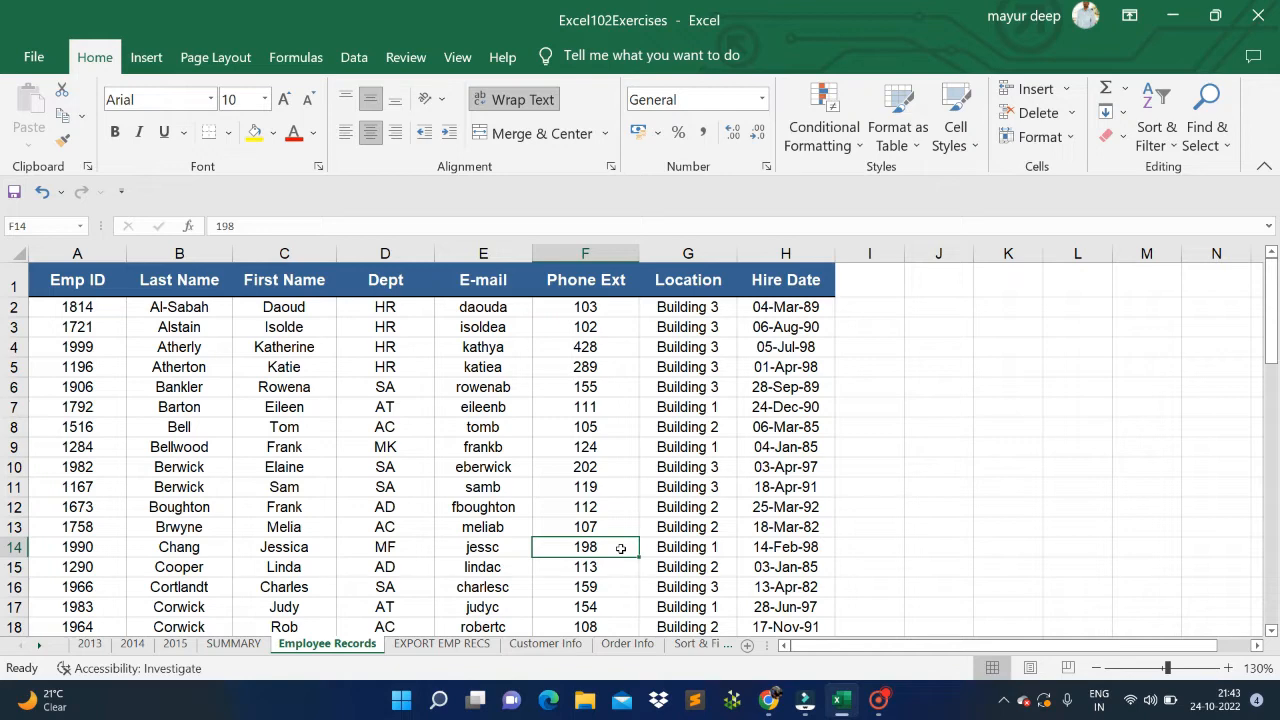
- Examine the Location and Hire Date columns, the Last Name heading and the overall extent of the employee data
left_click(690, 254)
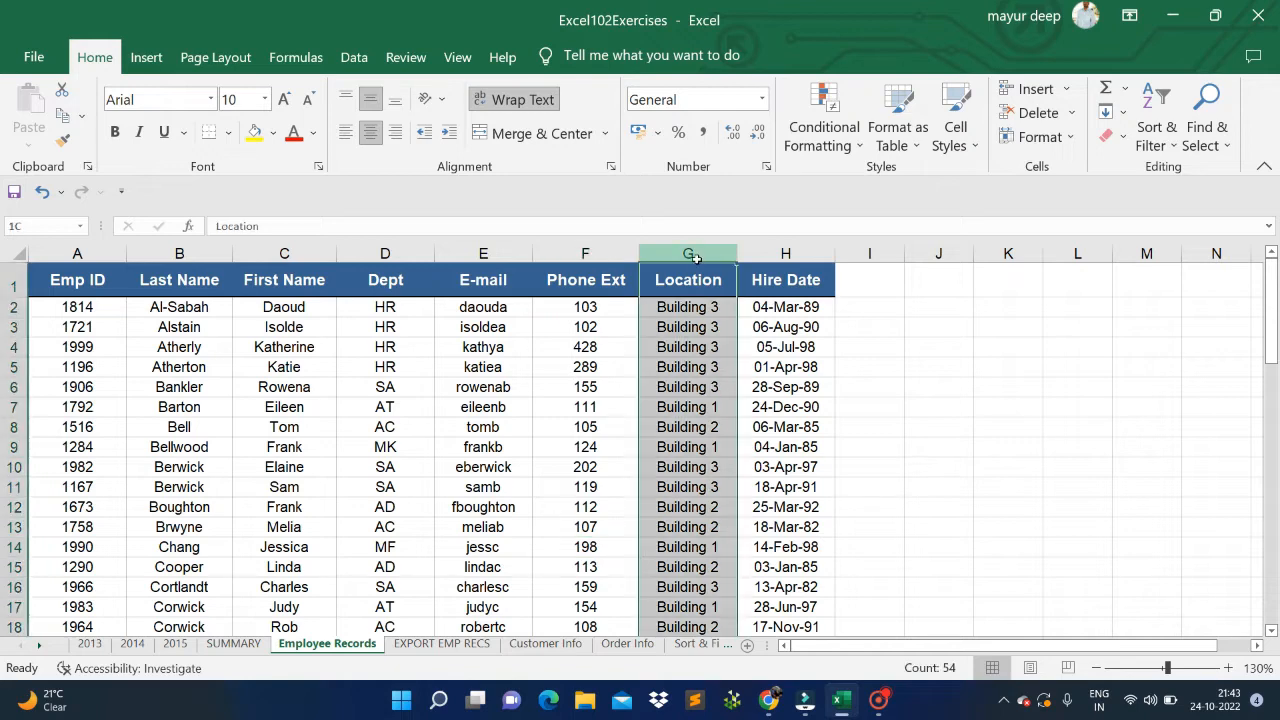
left_click(785, 254)
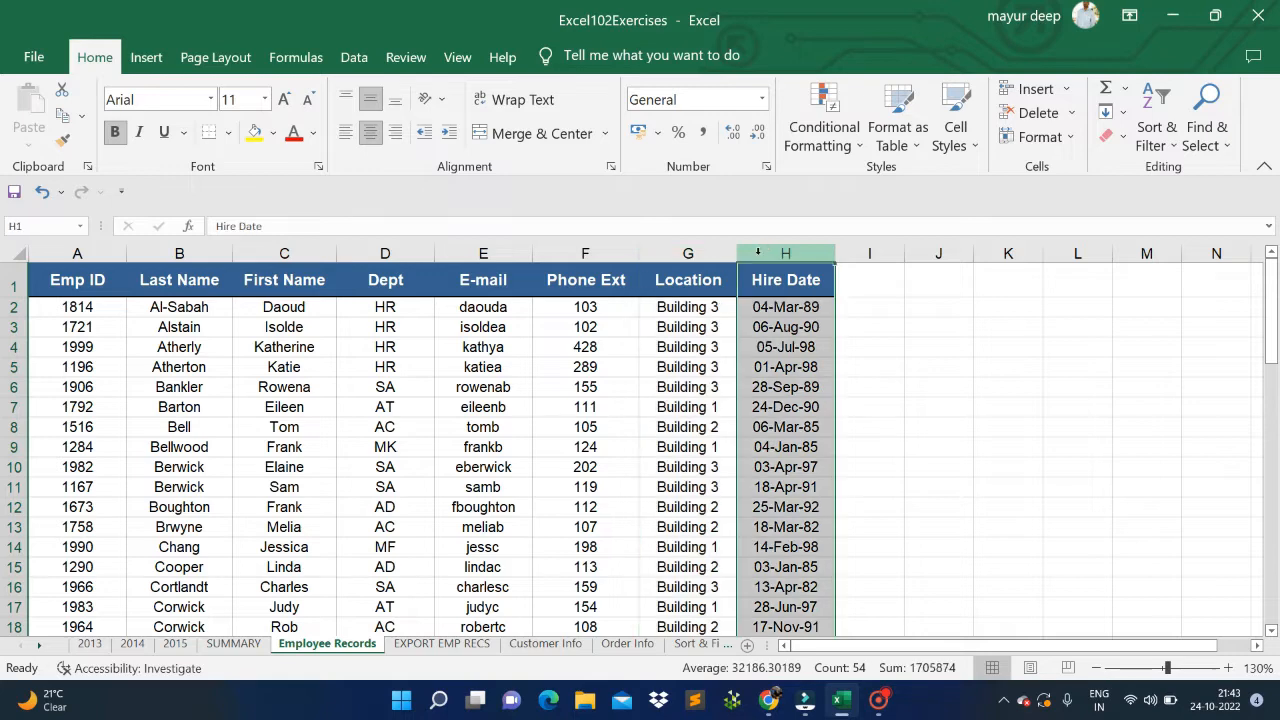
left_click(230, 385)
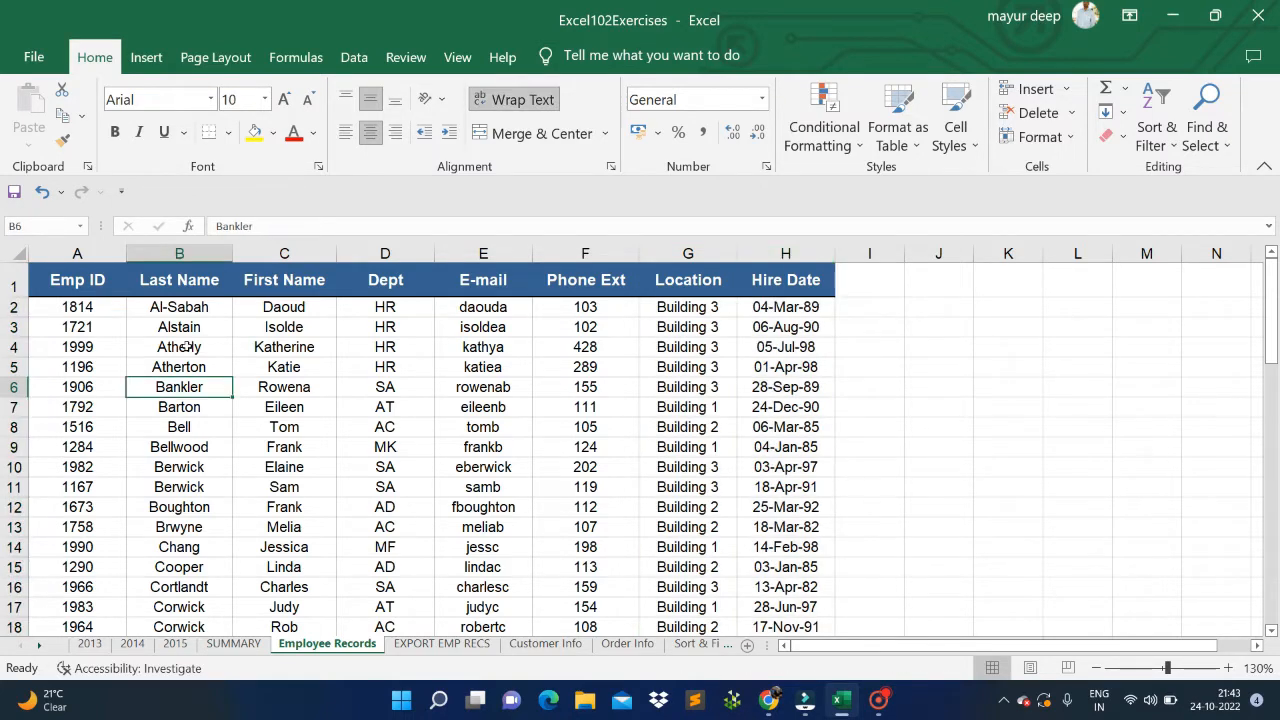
left_click(207, 290)
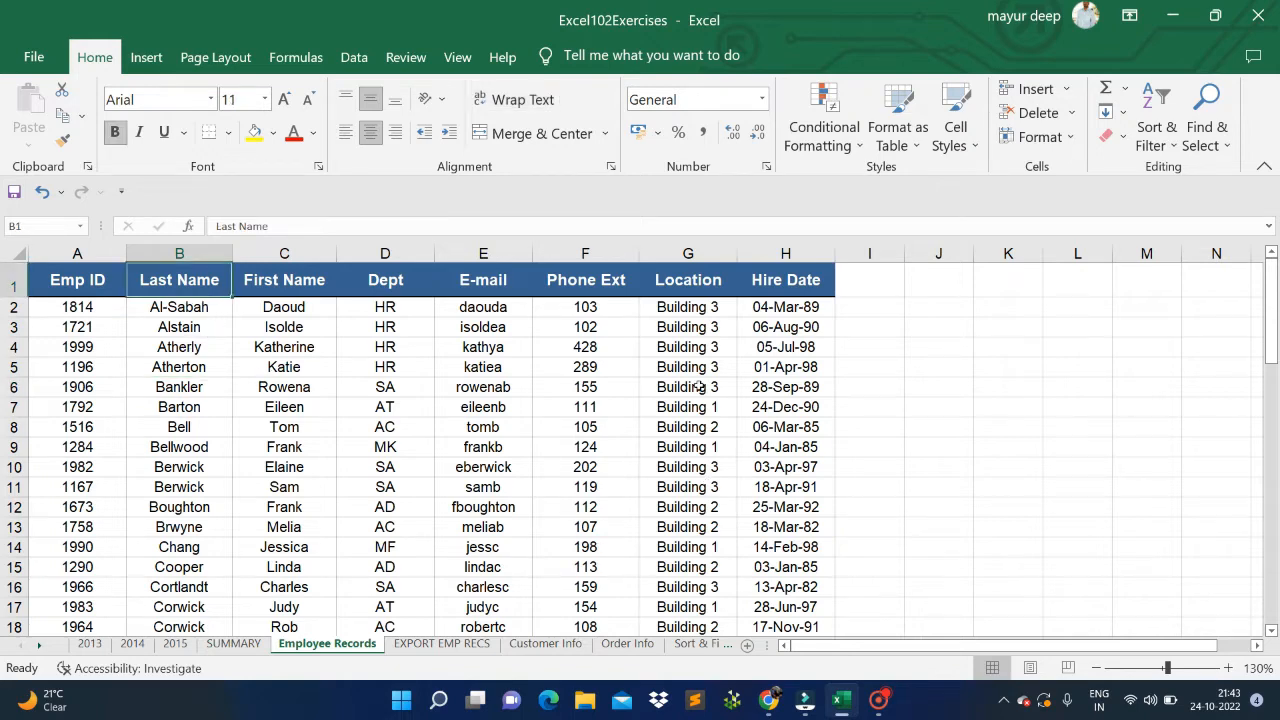
scroll(798, 462, "down", 2)
scroll(798, 462, "up", 2)
left_click(17, 251)
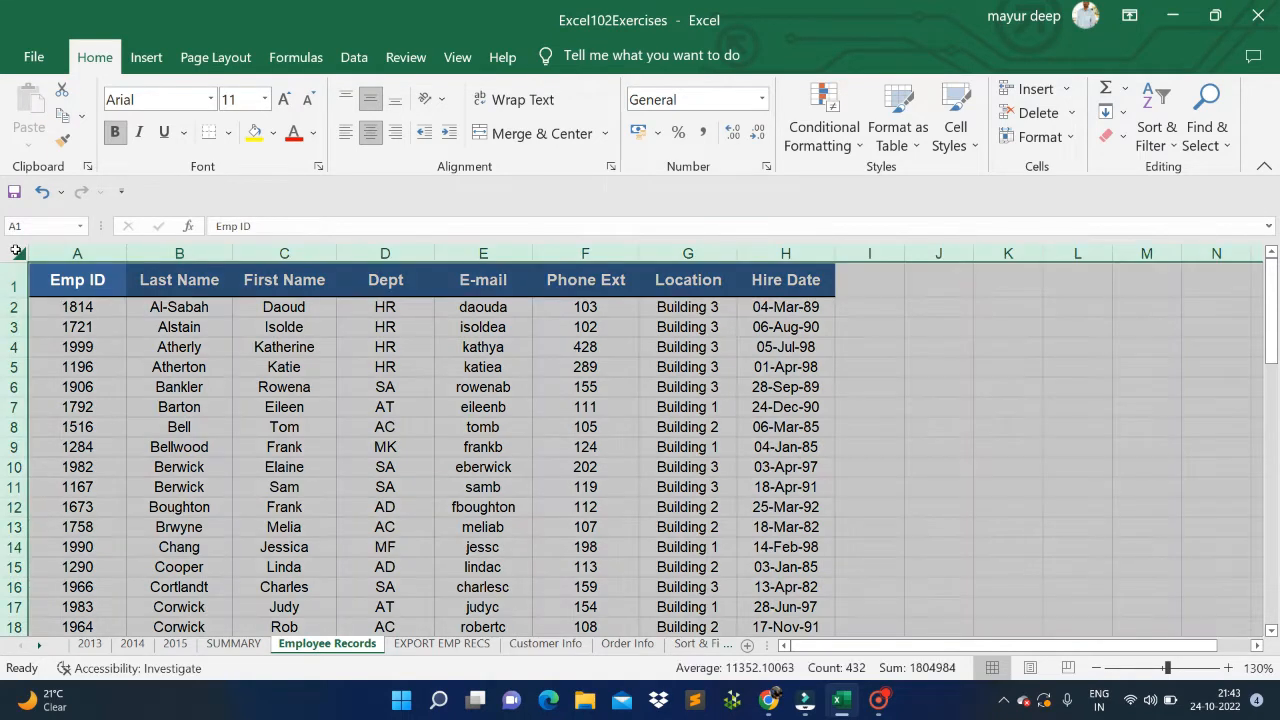
left_click(58, 305)
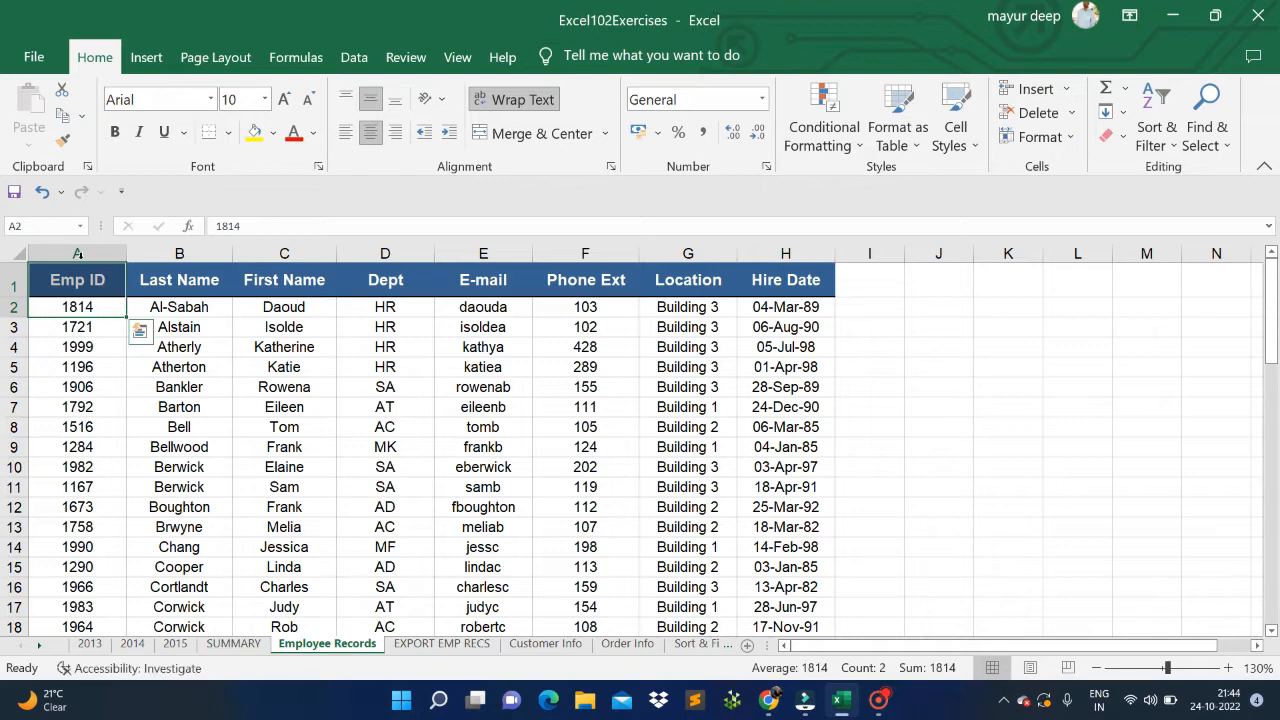
- Examine header row 1, the first Last Name entry, the whole sheet and the records further down the employee table
left_click(14, 284)
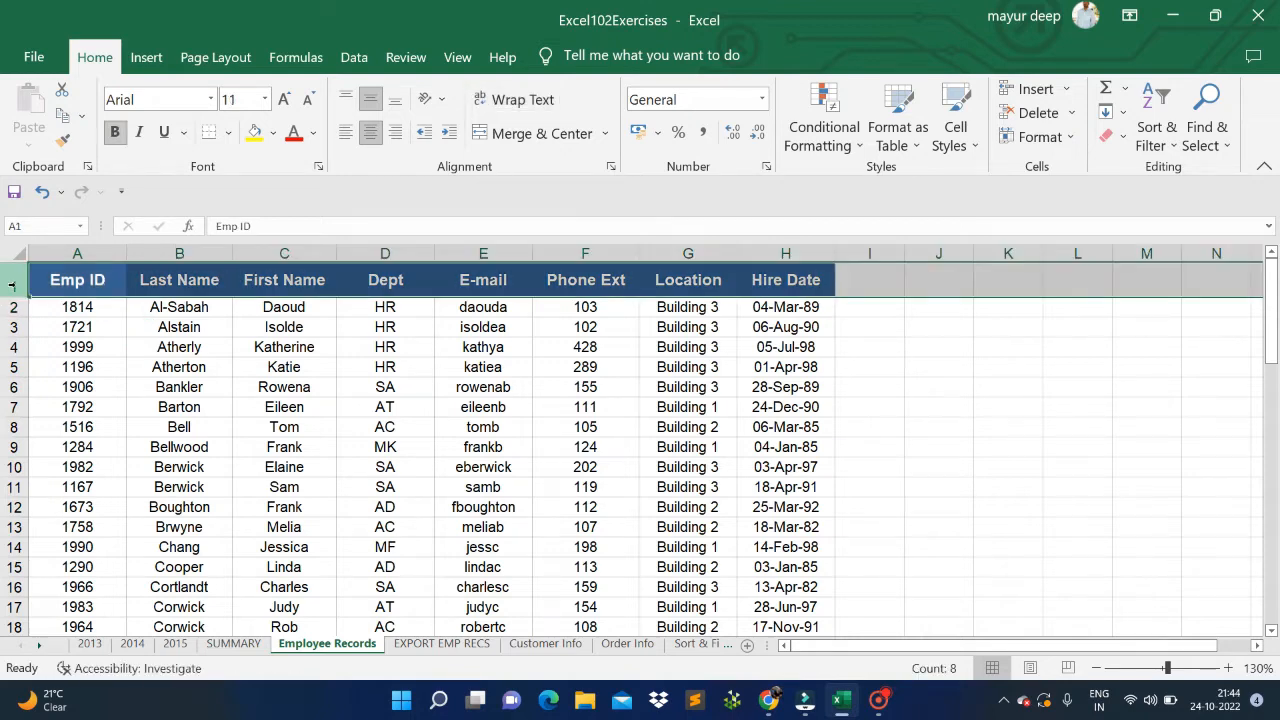
left_click(158, 312)
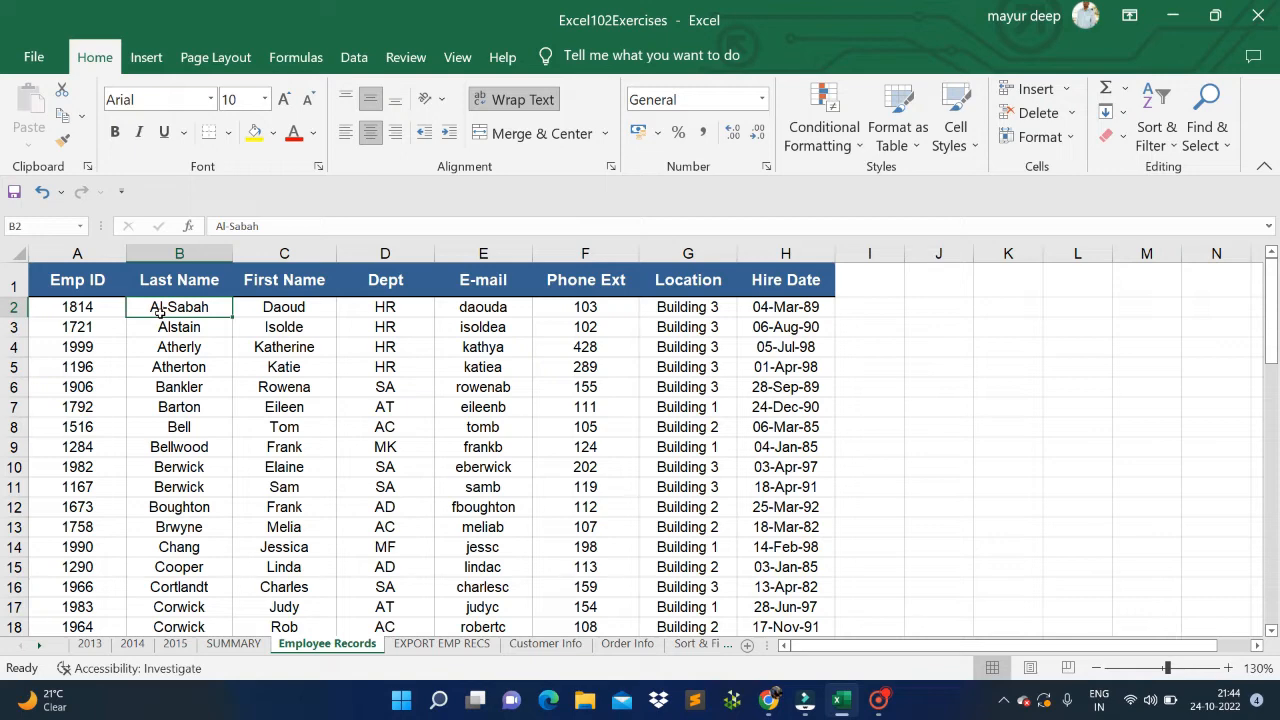
left_click(9, 259)
left_click(522, 396)
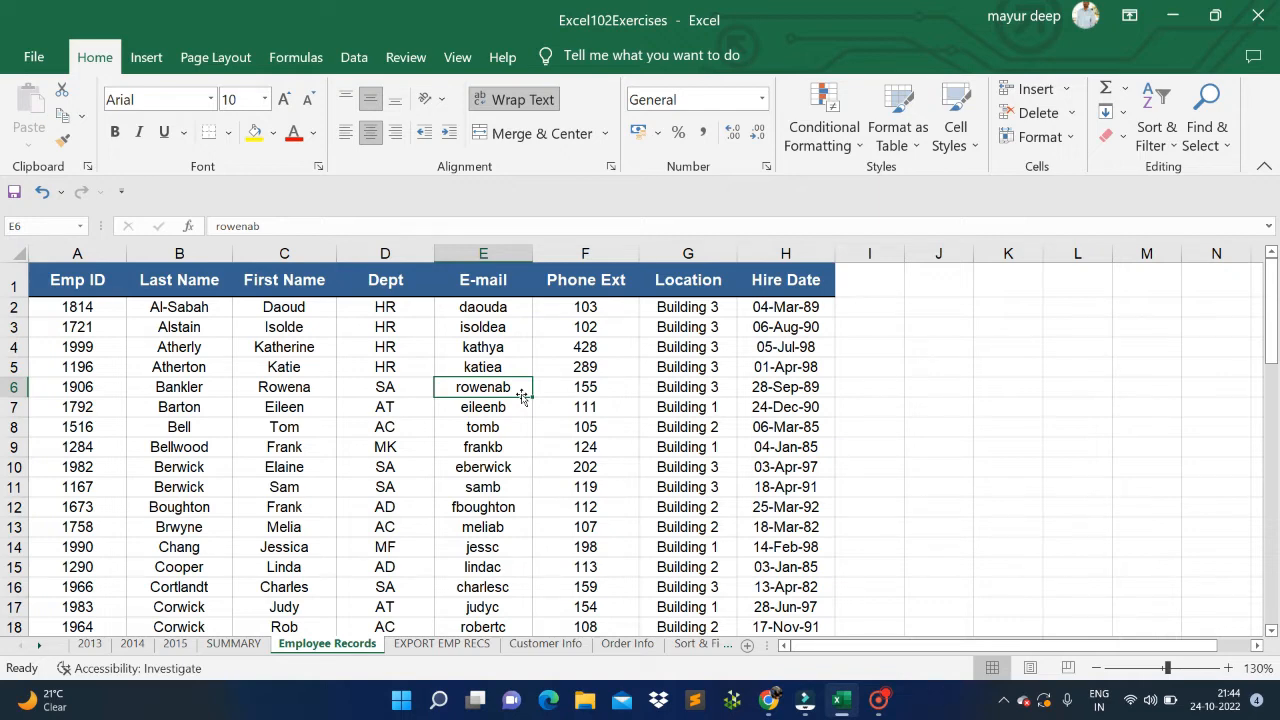
scroll(490, 470, "down", 1)
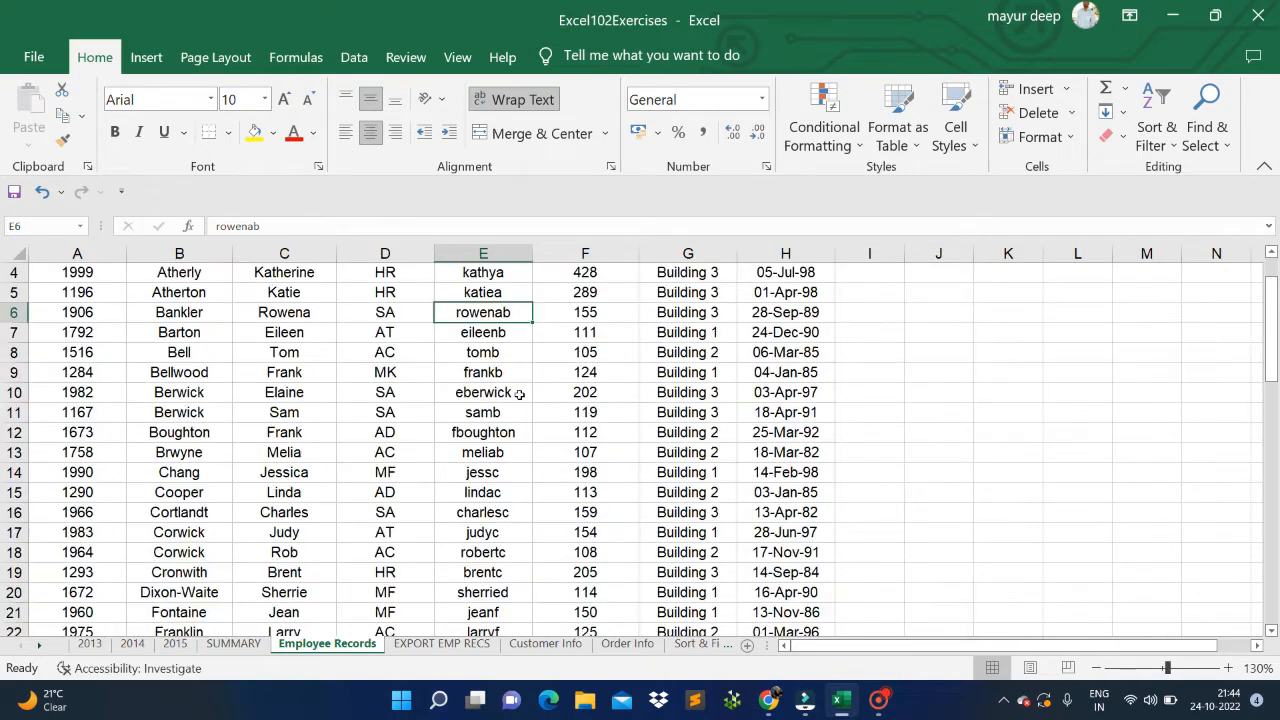
scroll(187, 470, "up", 1)
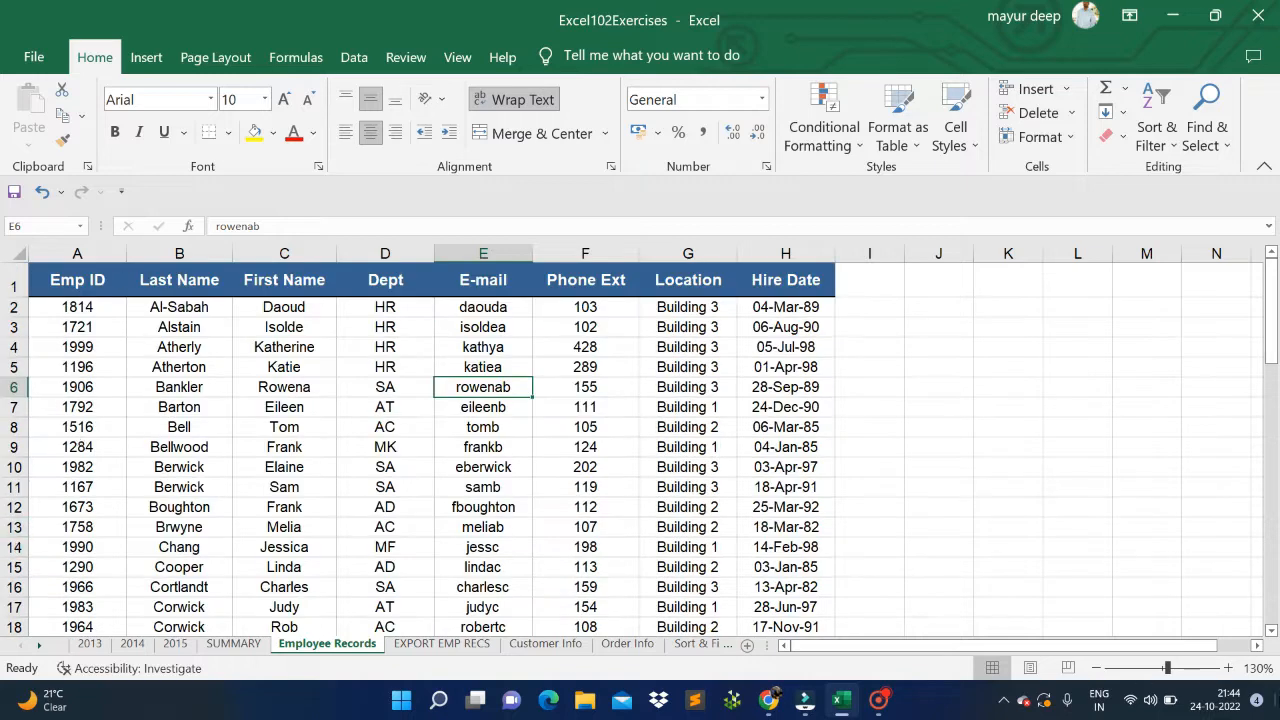
- Clear the contents of the employee record in row 16 from Emp ID through Hire Date, leaving the row itself in place
left_click(1097, 667)
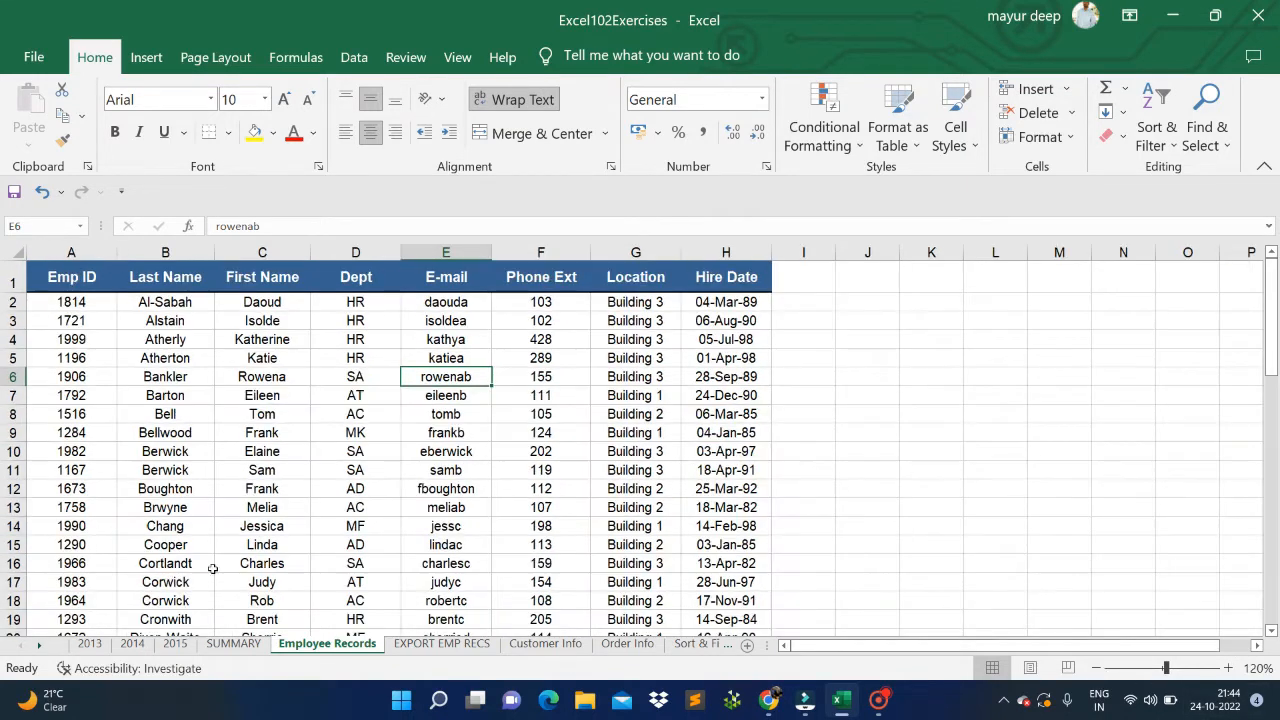
scroll(91, 501, "down", 2)
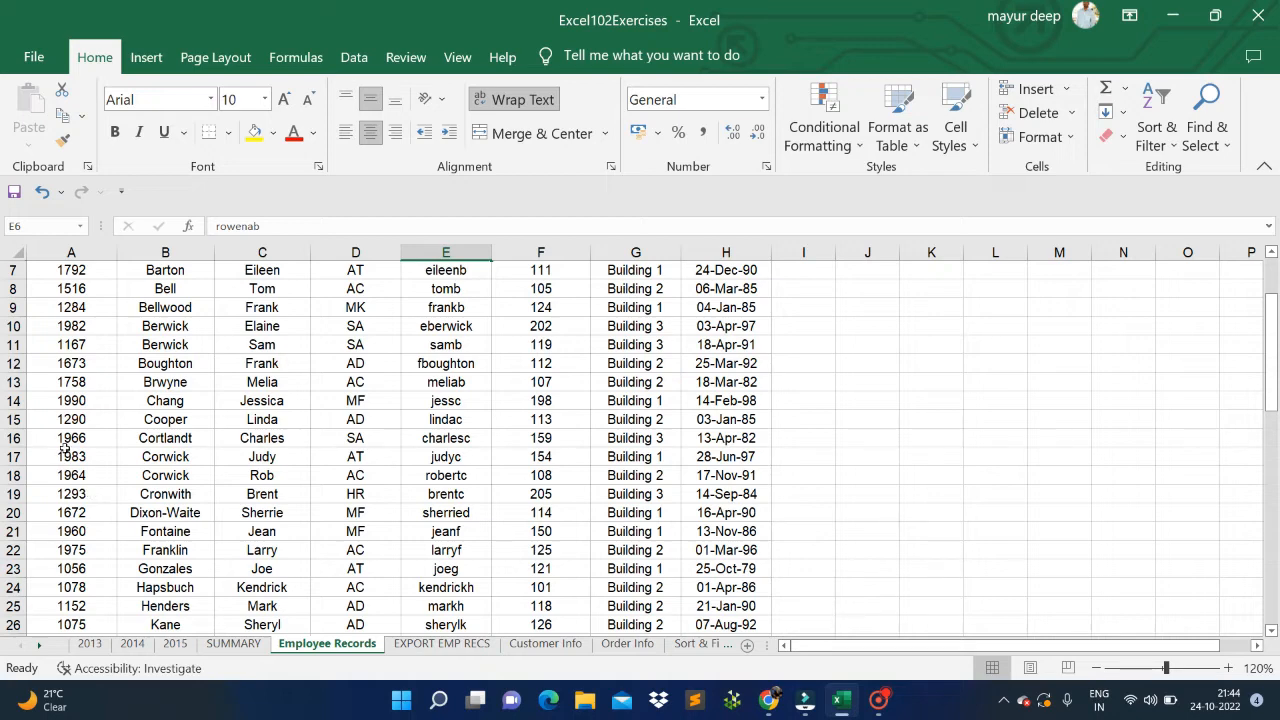
left_click_drag(56, 440, 715, 436)
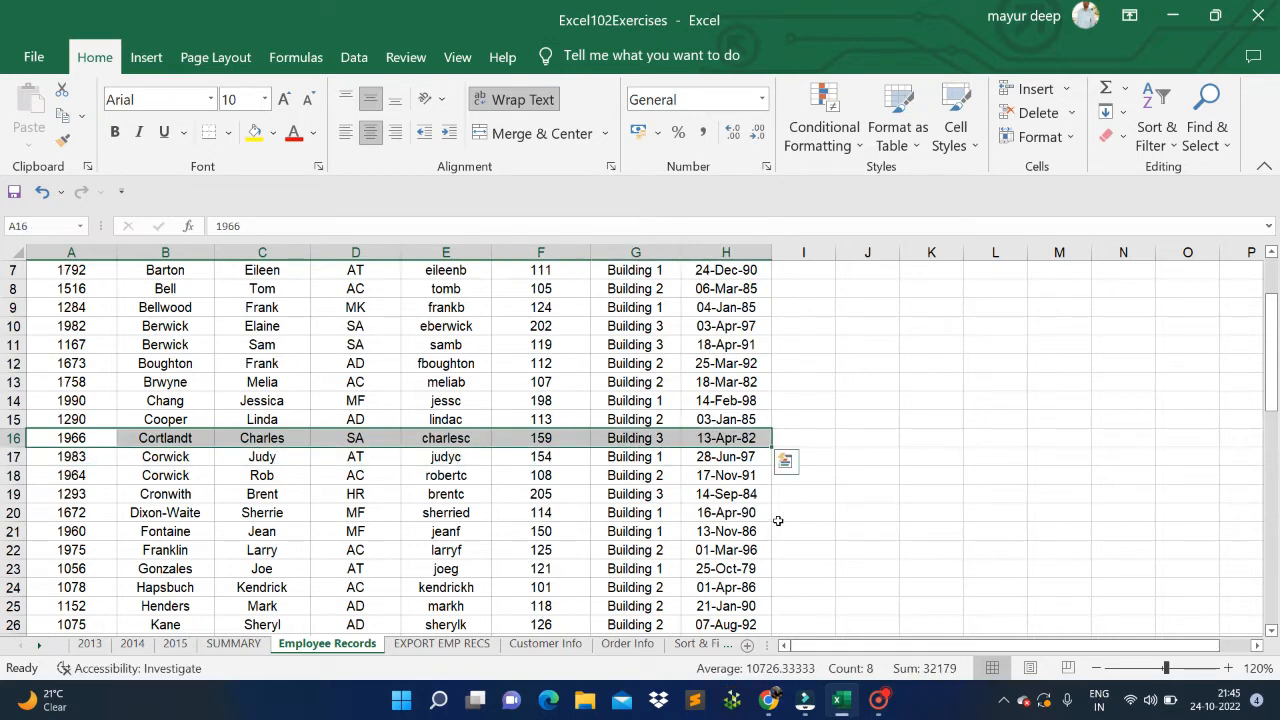
scroll(778, 520, "up", 1)
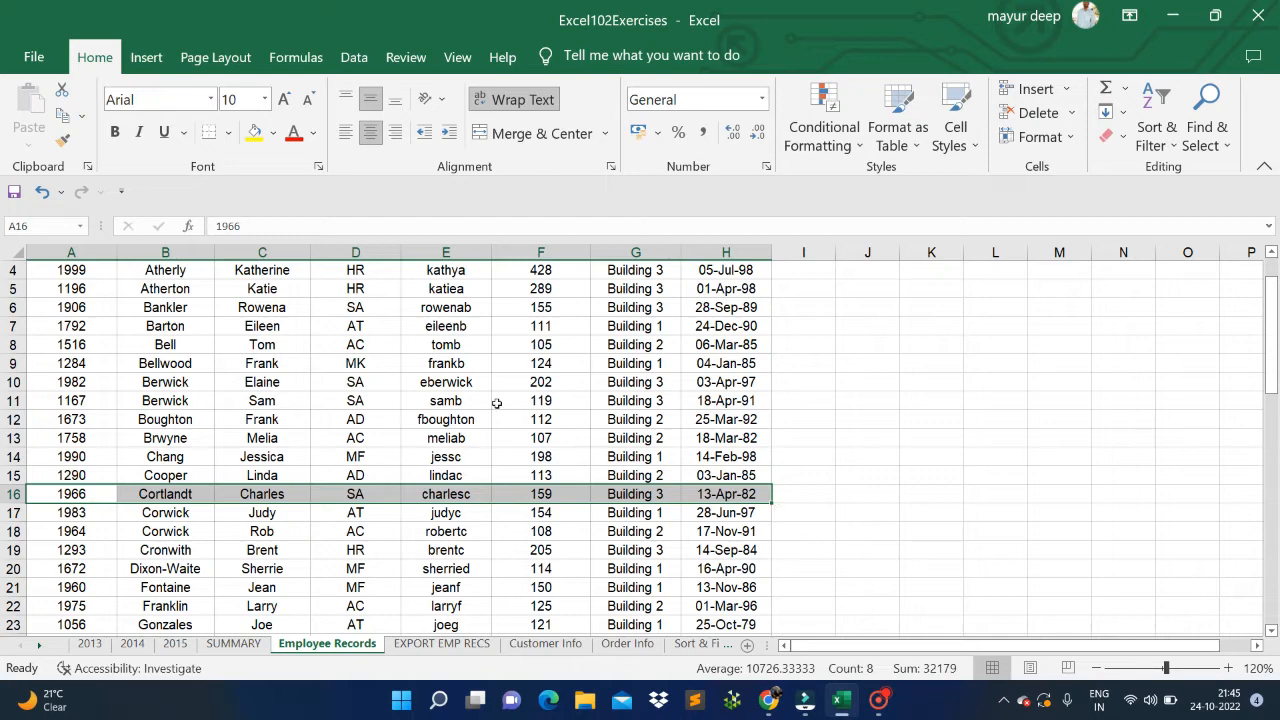
scroll(497, 404, "up", 1)
key("Delete")
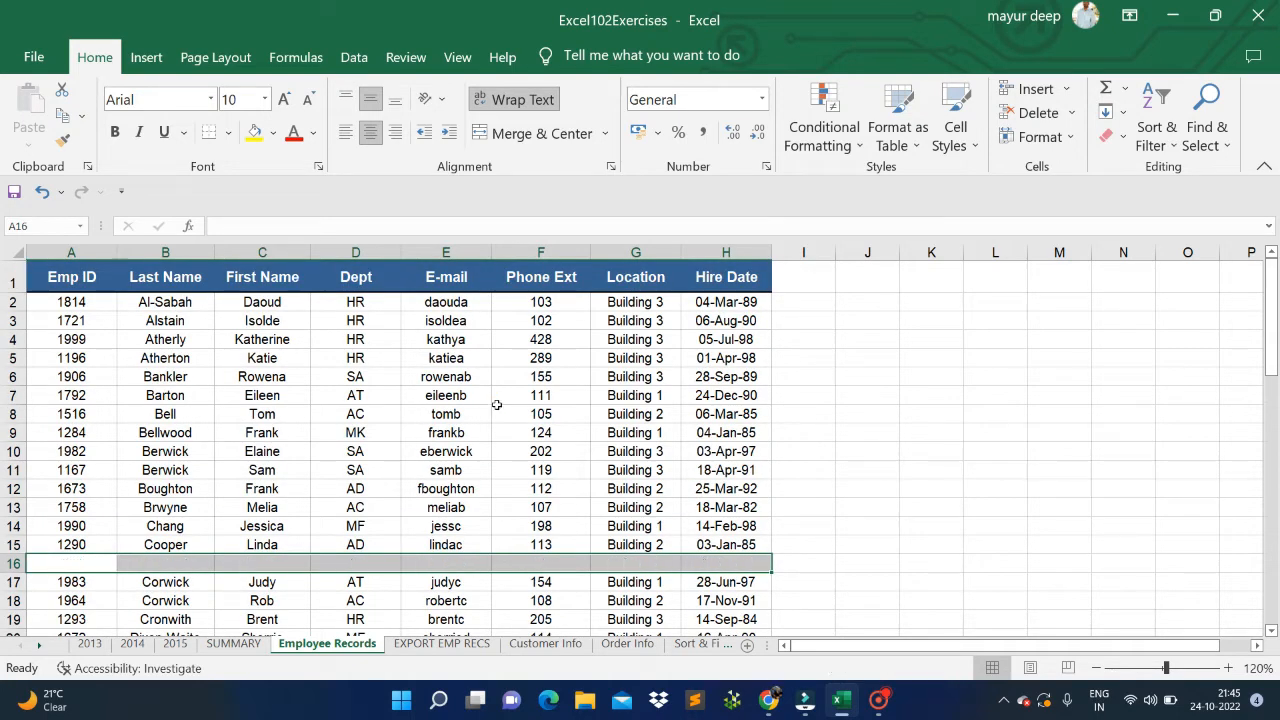
left_click(477, 419)
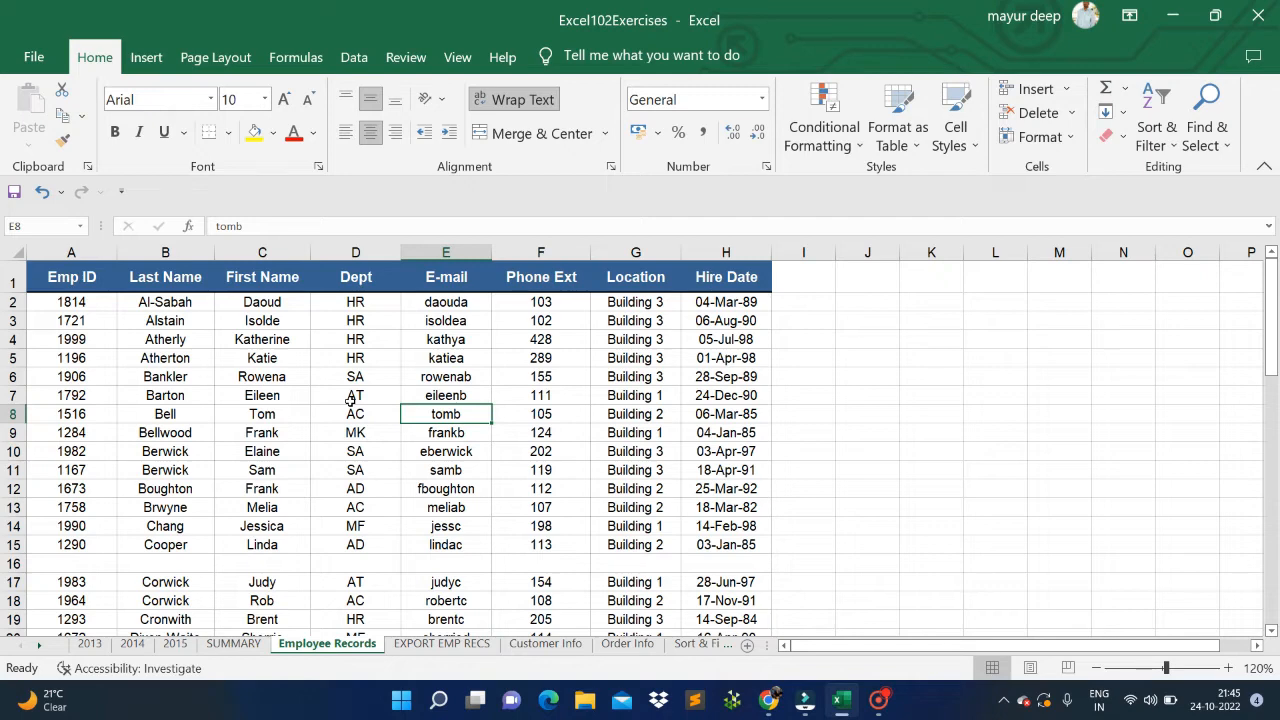
- Compare the data block from the header down to row 16 with the employee records starting at row 17
left_click_drag(60, 290, 709, 562)
scroll(702, 545, "down", 2)
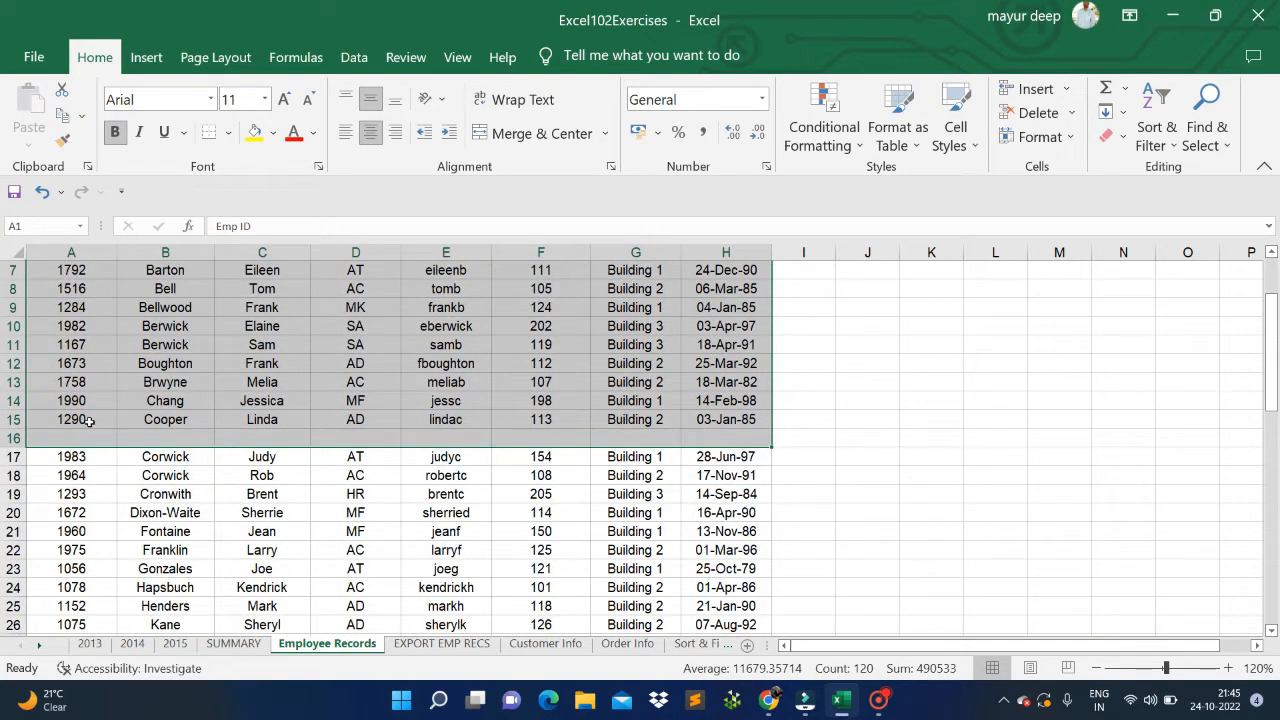
left_click_drag(90, 456, 400, 600)
left_click(390, 531)
scroll(388, 527, "up", 2)
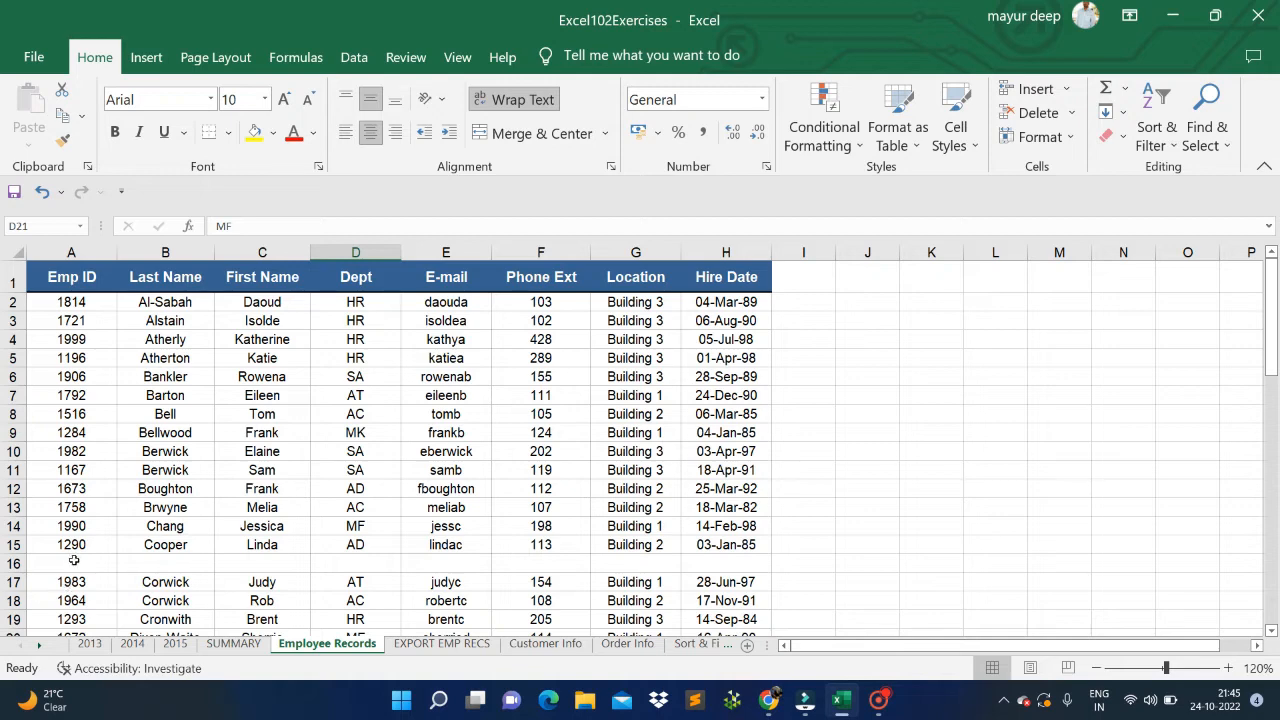
- Examine the blank row 16 across columns A to H and the extent of the data block above it
left_click_drag(70, 563, 739, 558)
left_click(726, 529)
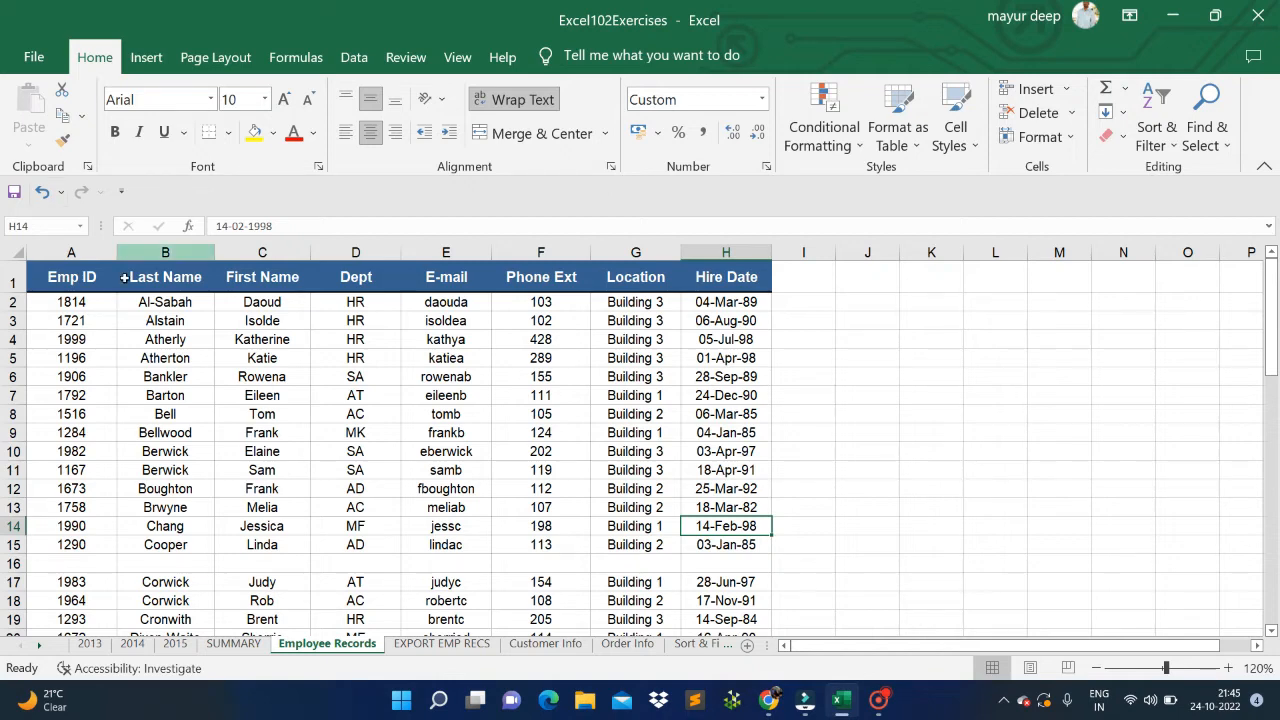
left_click_drag(64, 276, 742, 552)
left_click(641, 450)
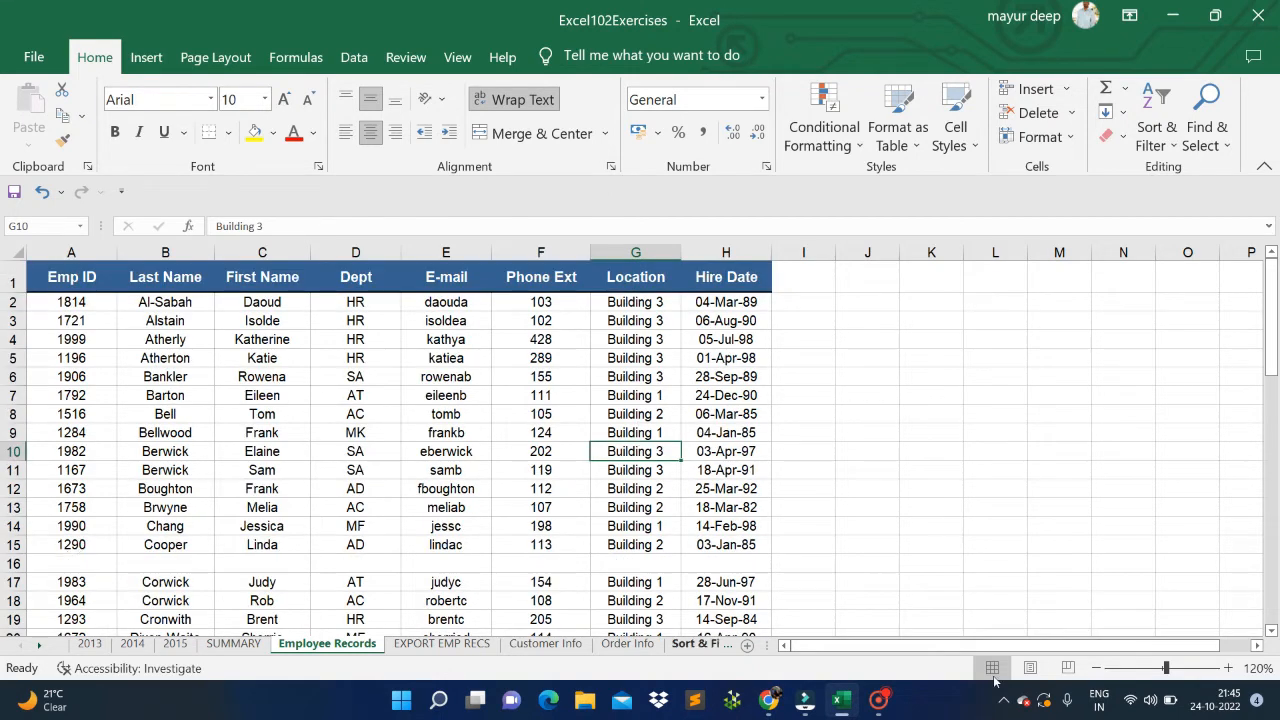
- Select the contiguous data region around cell F12 and compare its extent with the records below blank row 16
left_click(495, 489)
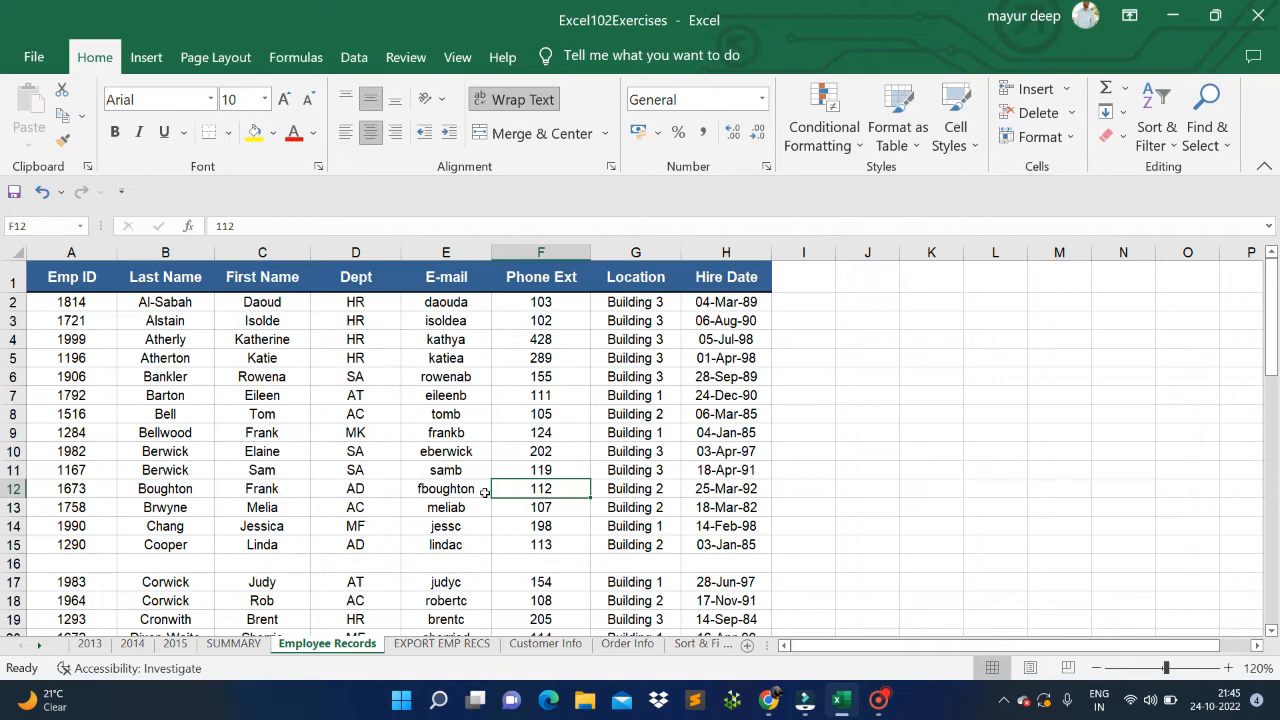
key("ctrl+a")
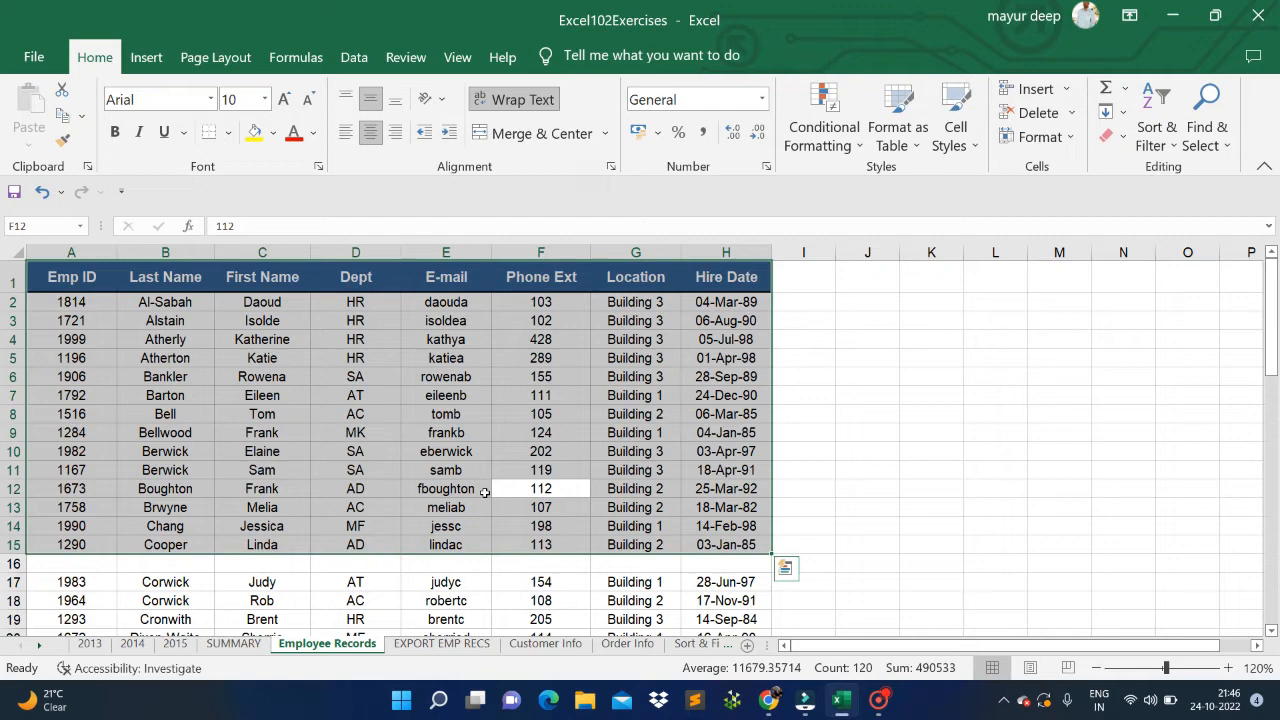
key("shift+Tab")
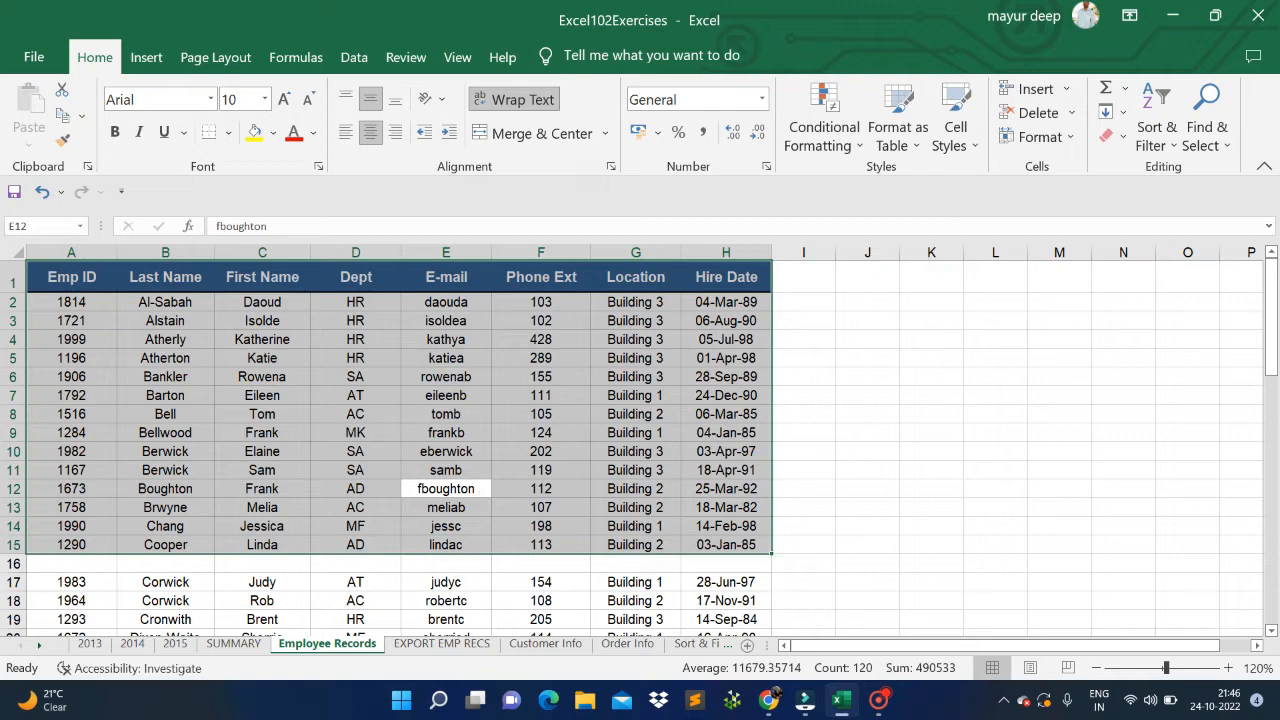
scroll(72, 584, "down", 2)
left_click_drag(96, 465, 726, 550)
left_click(540, 494)
left_click(504, 400)
scroll(504, 400, "up", 2)
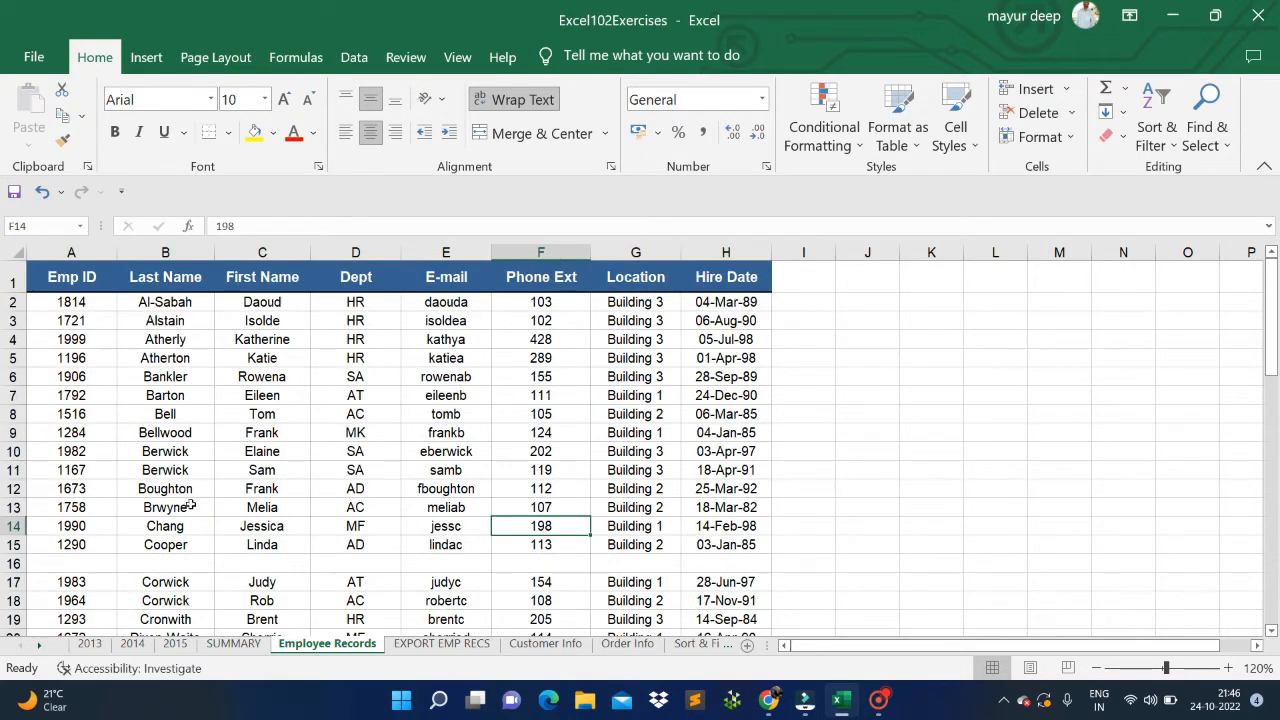
- Examine how blank row 16 separates the employee records, and review header row 1 against the data below it
left_click(15, 563)
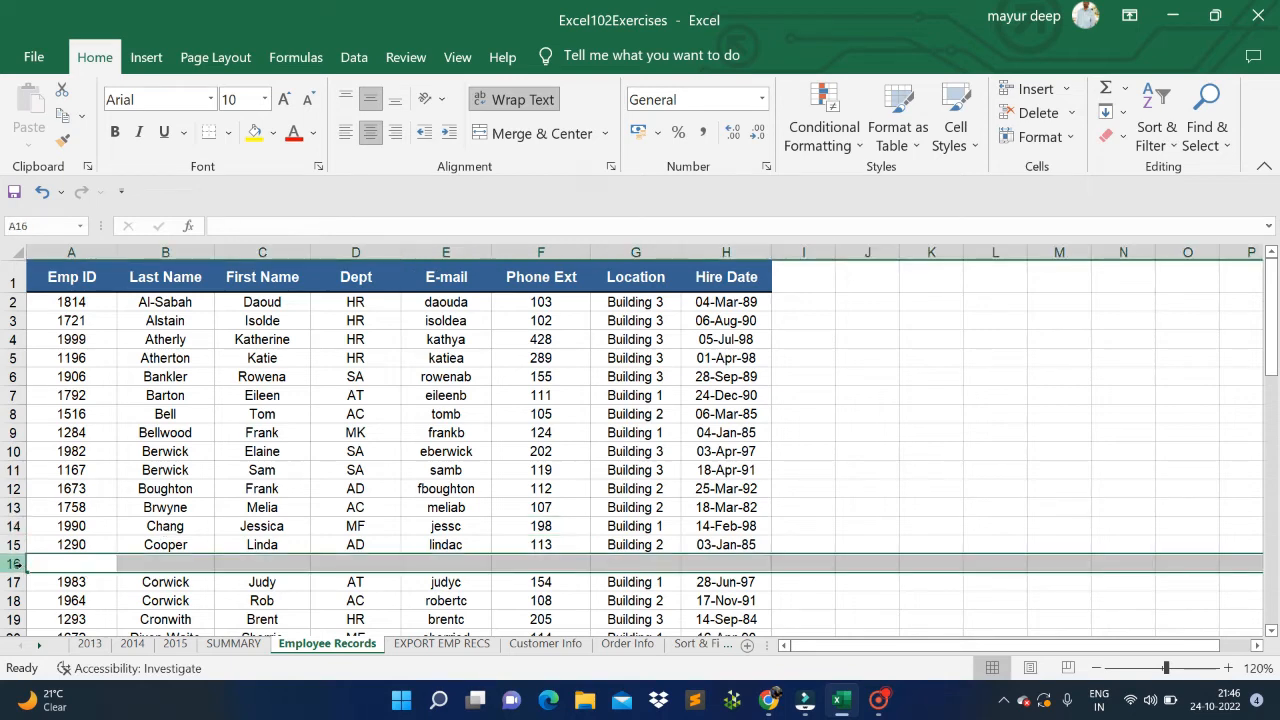
left_click(433, 455)
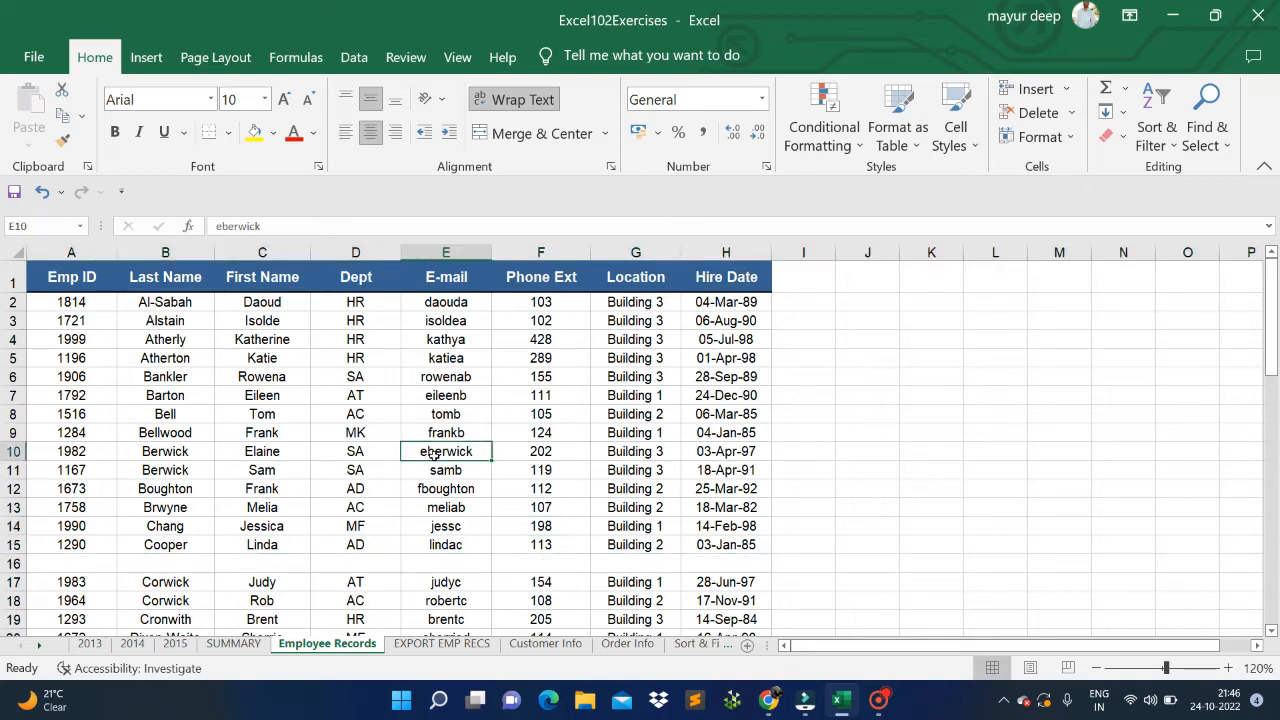
scroll(438, 477, "down", 1)
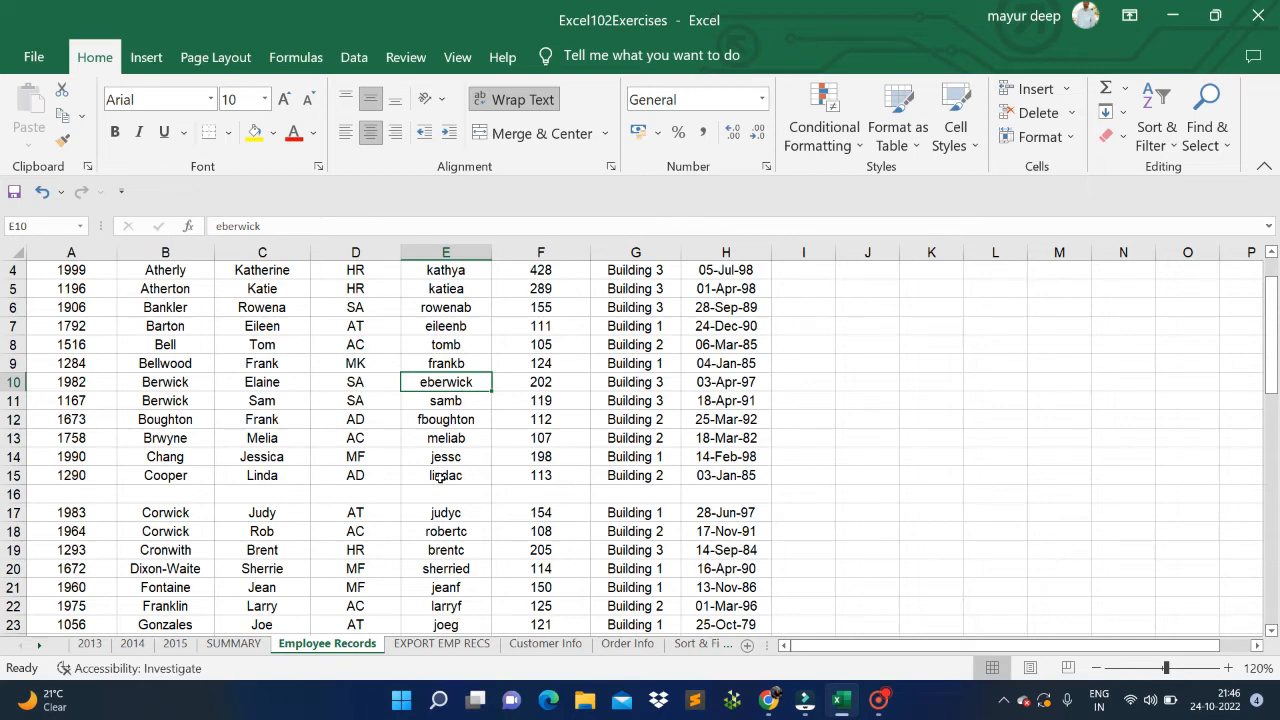
scroll(440, 477, "up", 1)
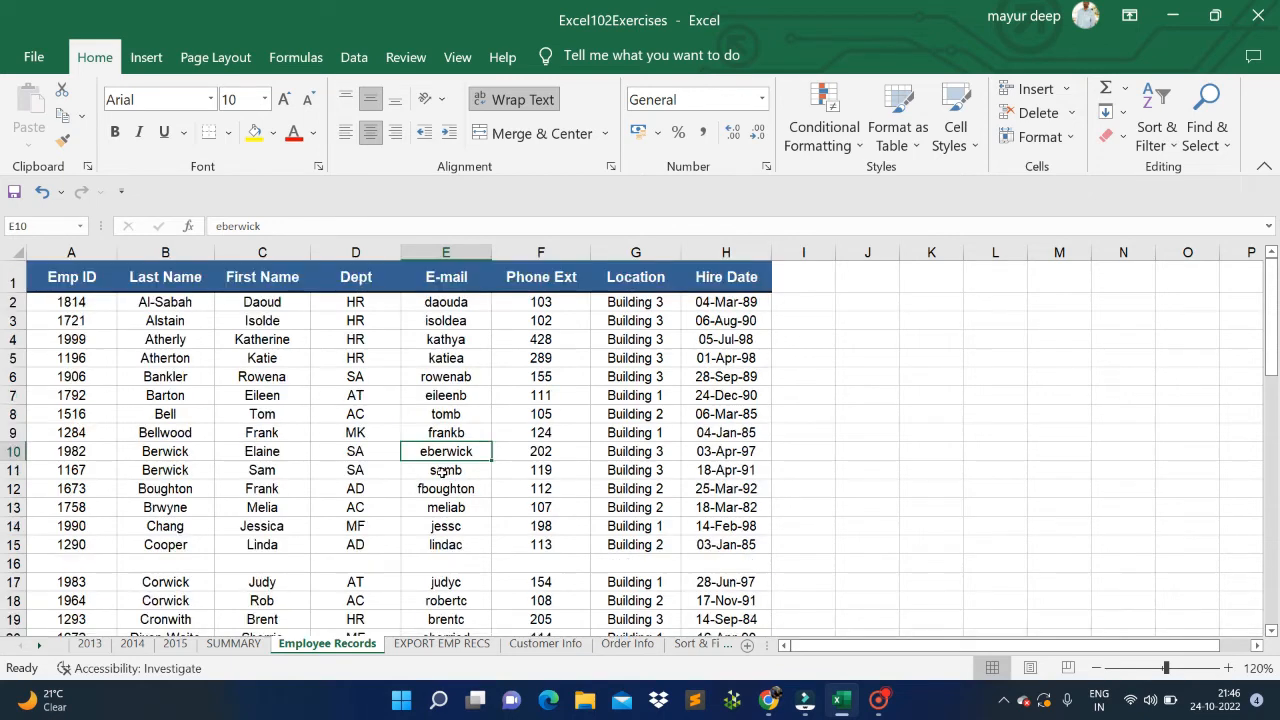
left_click(15, 271)
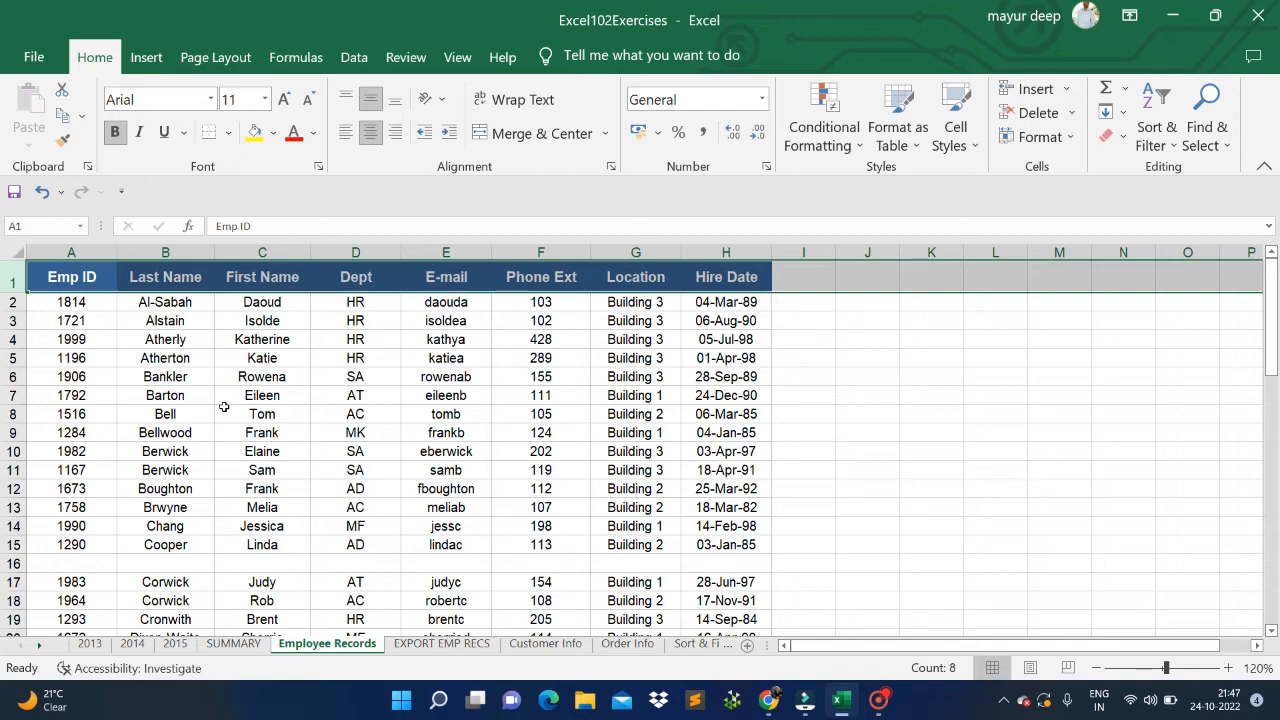
left_click(236, 562)
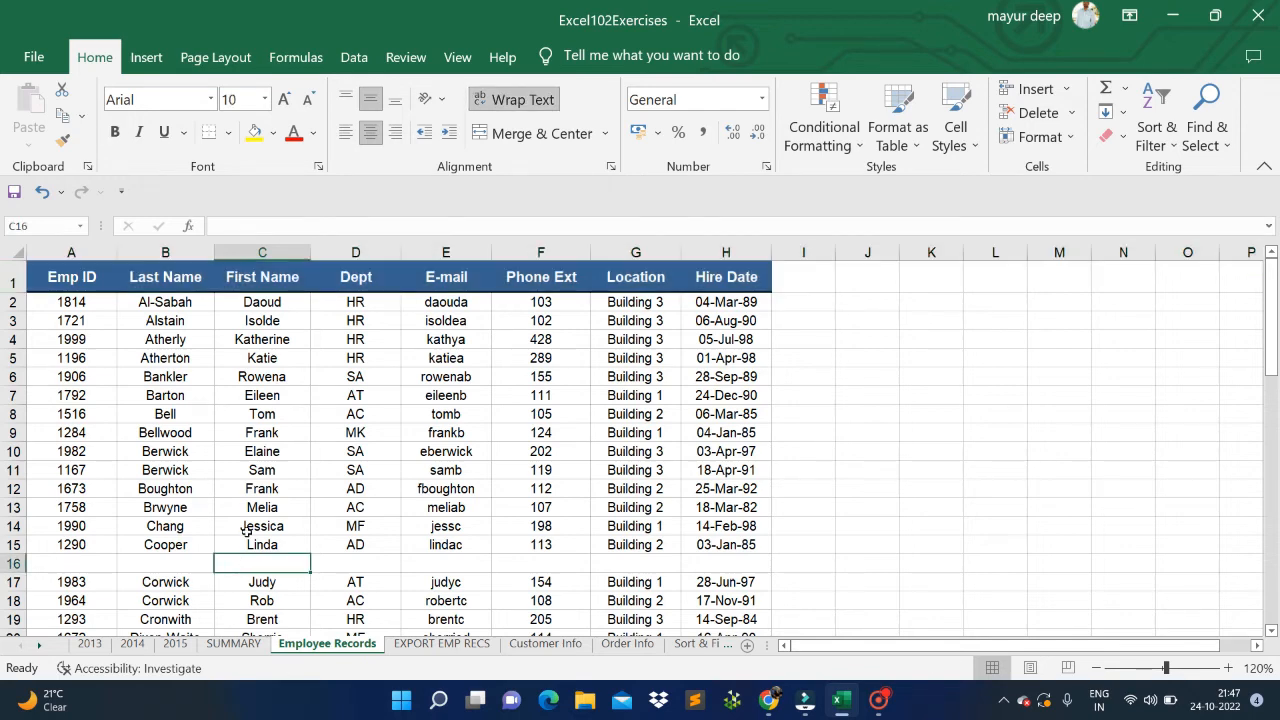
left_click(261, 498)
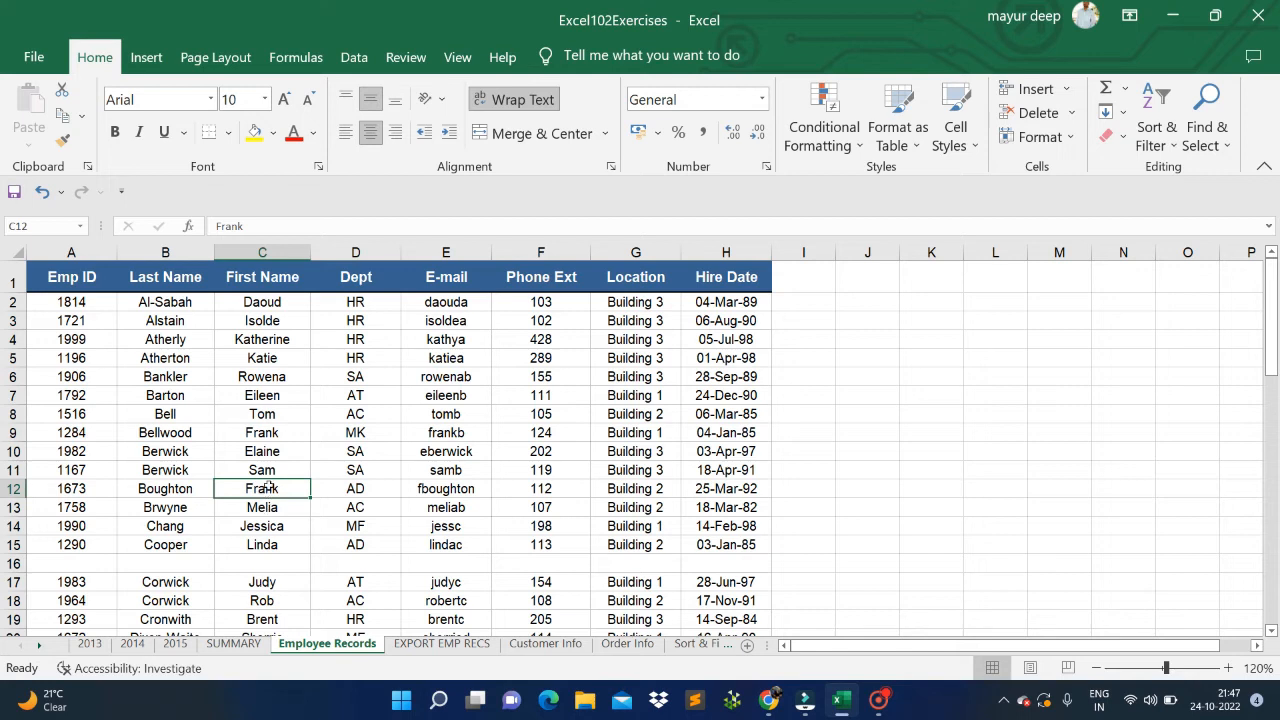